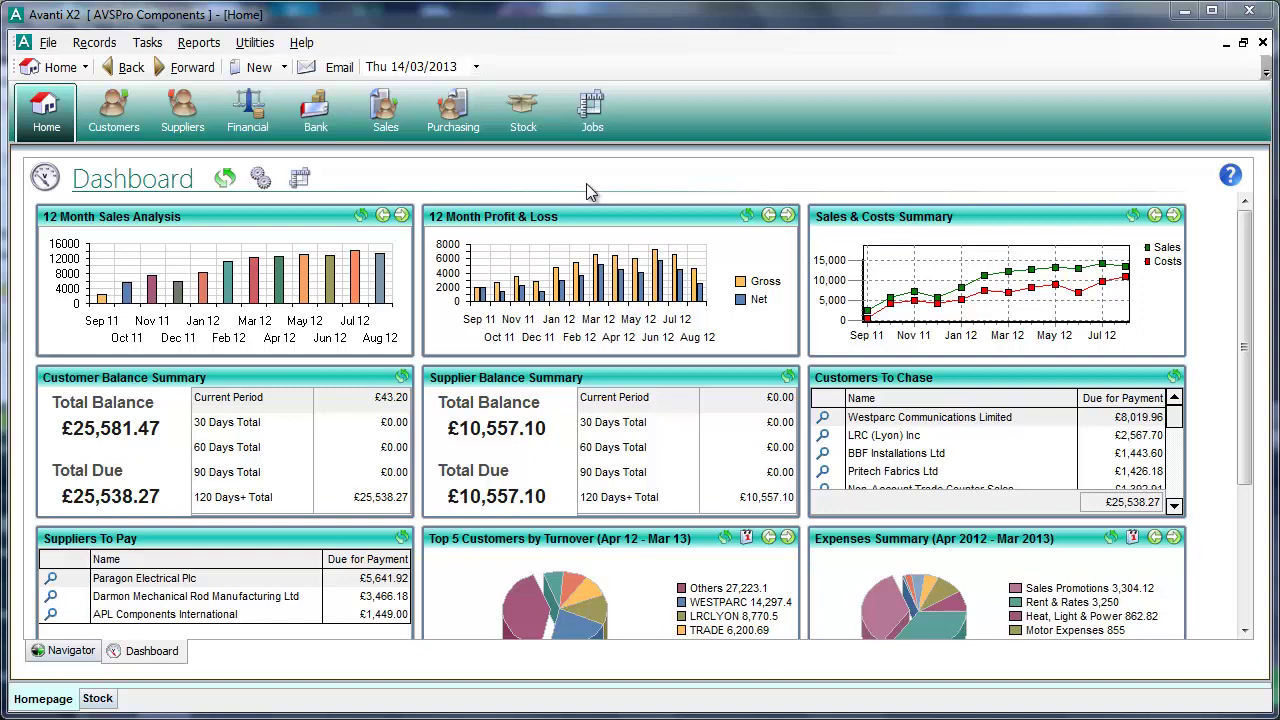
# Open the Stock list and multi-select items 224020, 409948, 452791 and 501928.
pyautogui.click(537, 118)
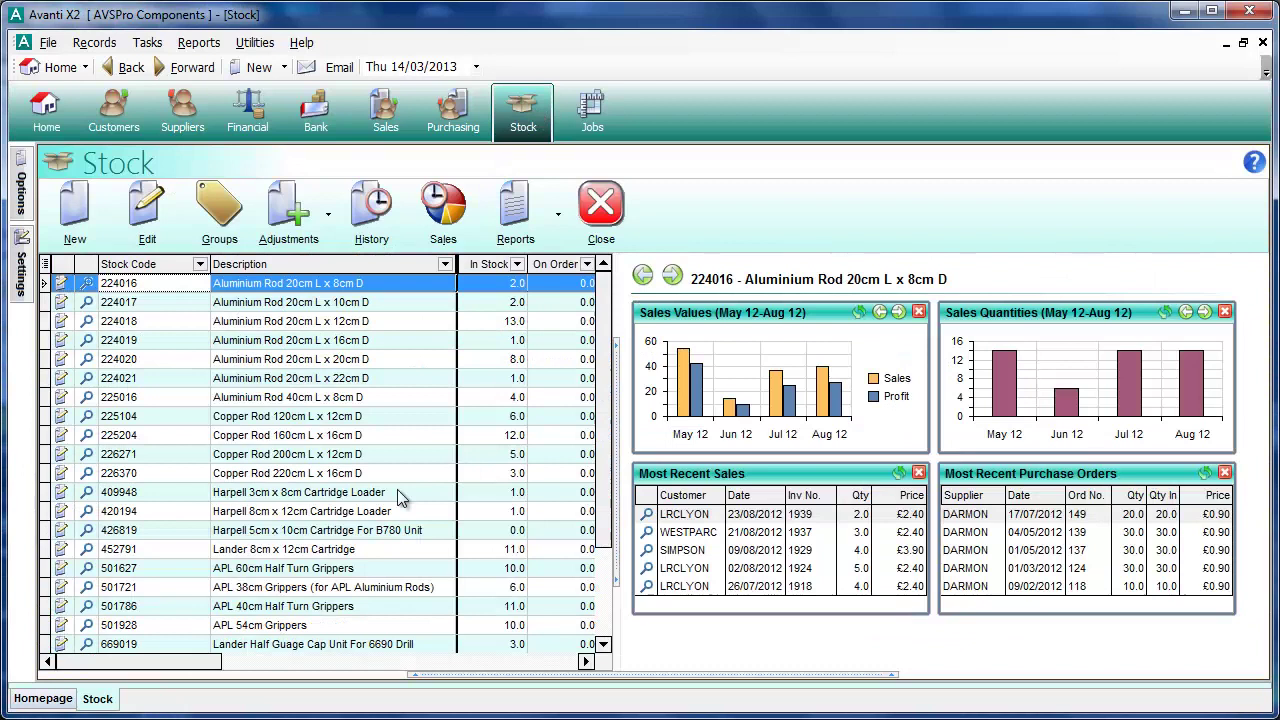
pyautogui.click(161, 358)
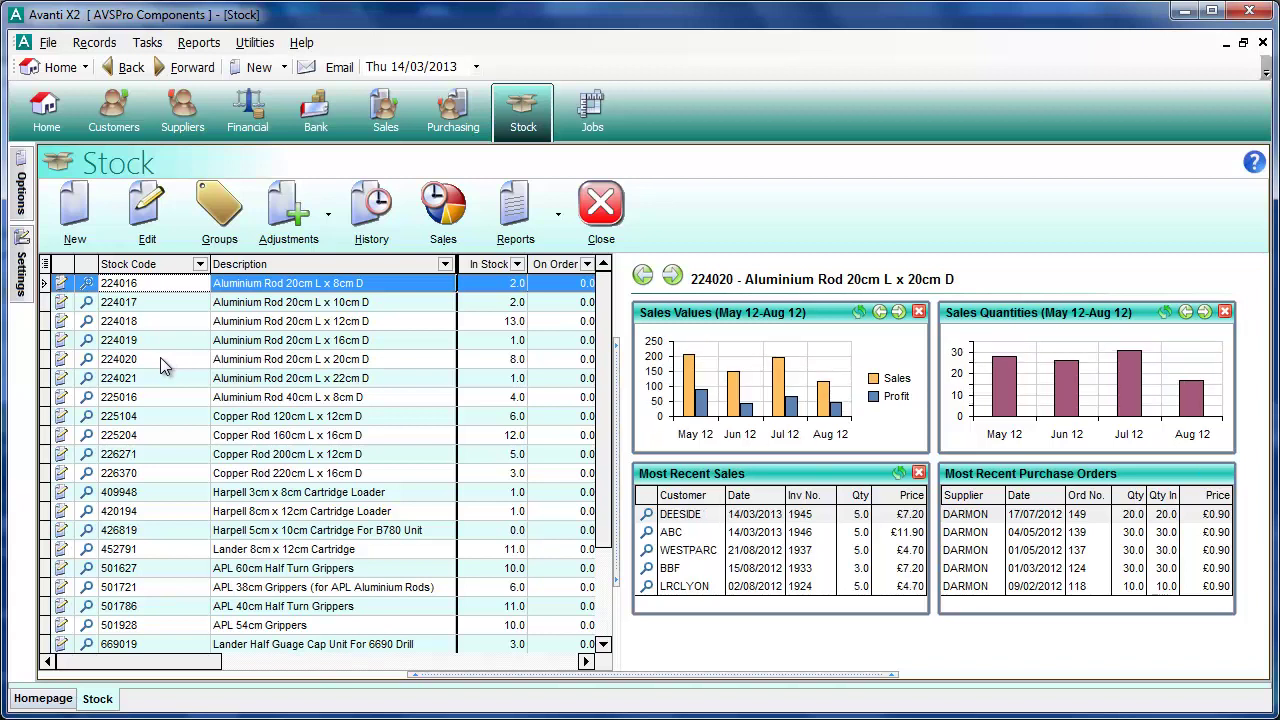
pyautogui.click(148, 494)
pyautogui.click(146, 550)
pyautogui.click(142, 626)
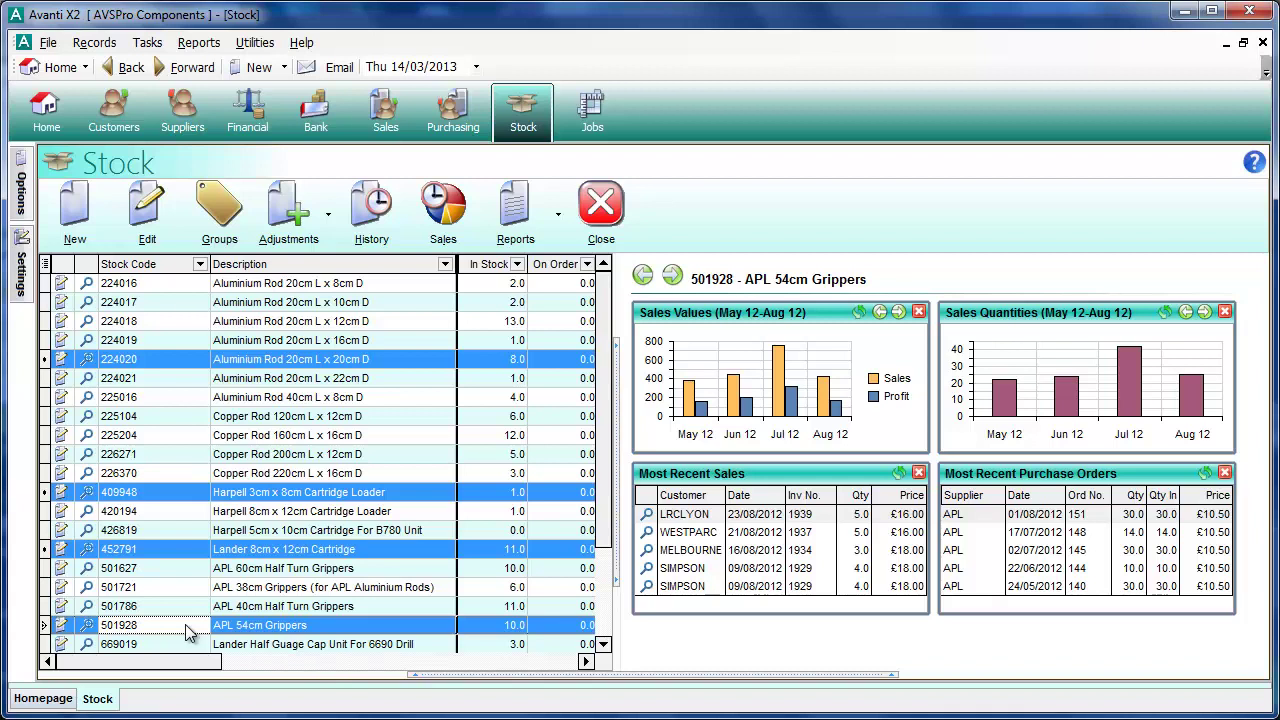
# Add the four selected stock items to new invoice 1947 via Invoice Items > Add To New Invoice.
pyautogui.rightClick(185, 624)
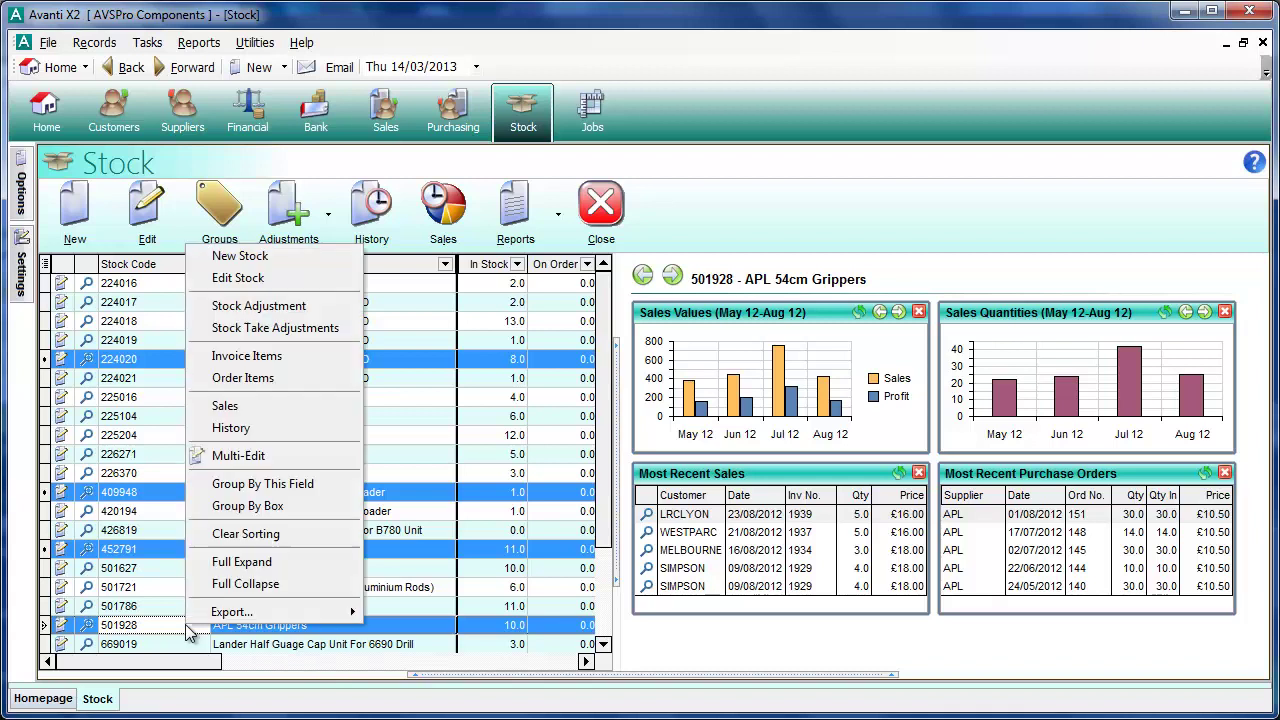
pyautogui.click(297, 359)
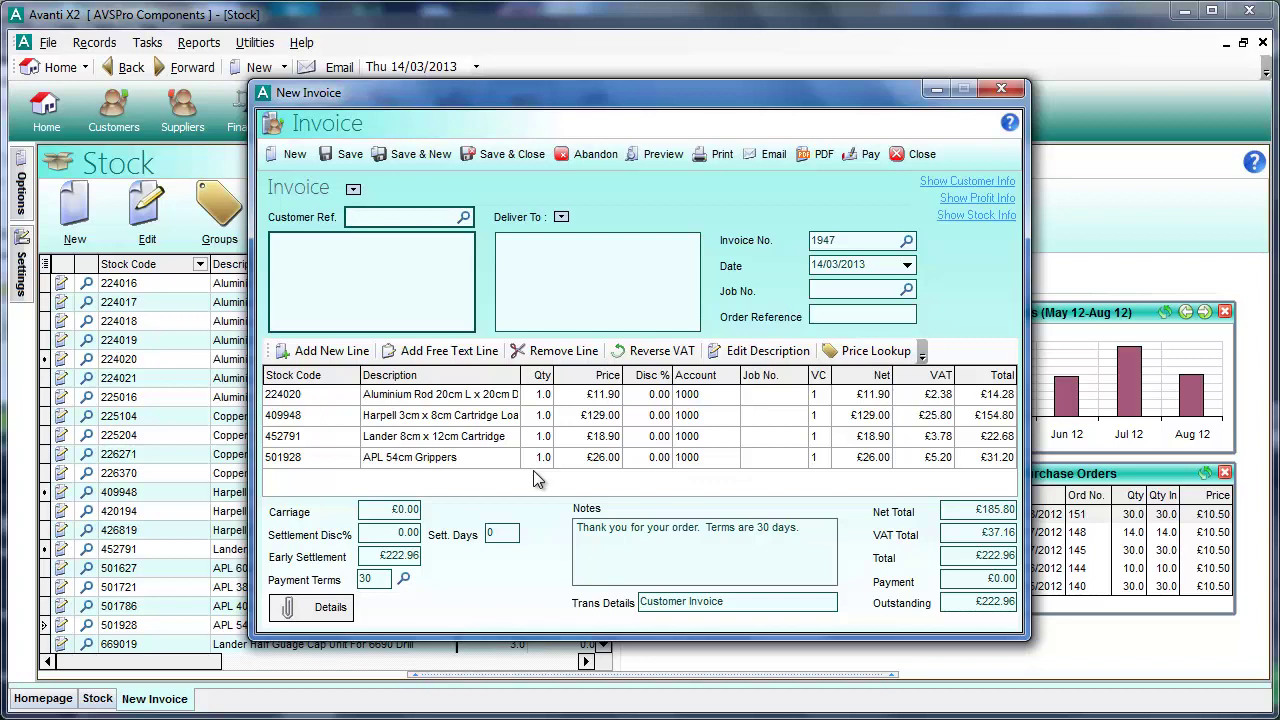
# Set invoice 1947's customer reference to MELBOURNE and move the invoice window aside.
pyautogui.write('MELBOURNE')
pyautogui.press('Tab')
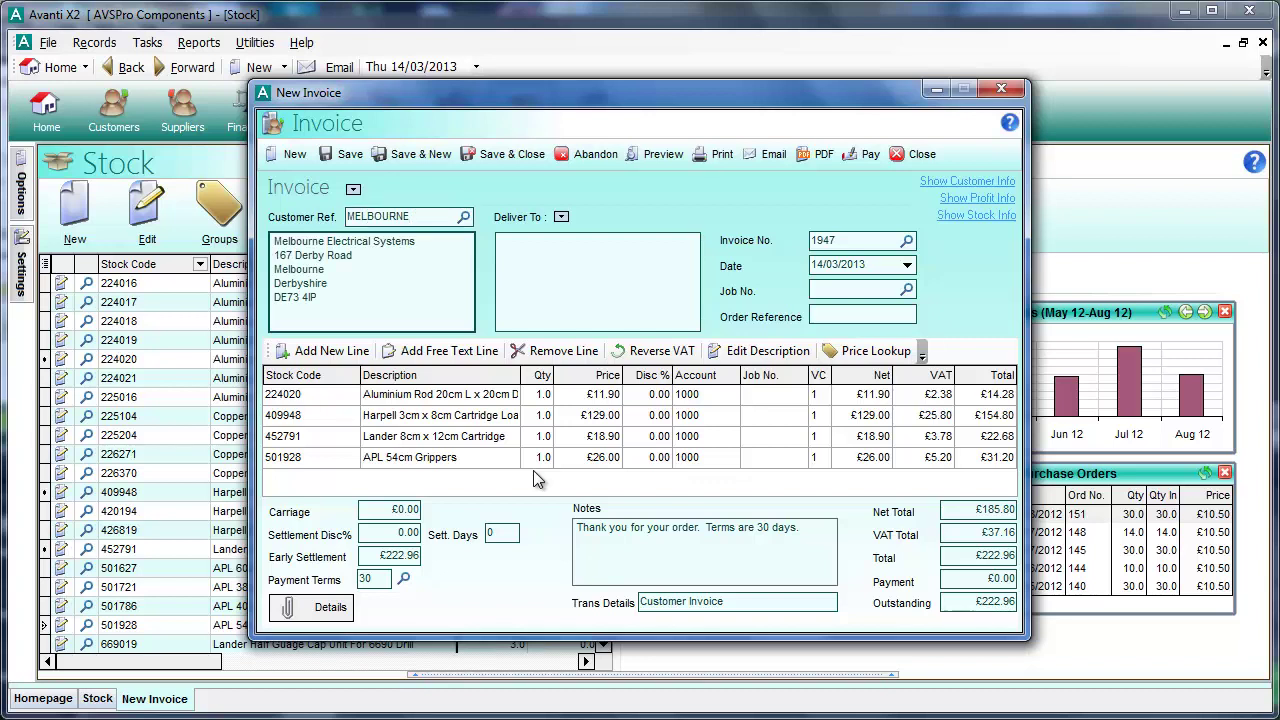
pyautogui.moveTo(717, 100); pyautogui.dragTo(968, 144)
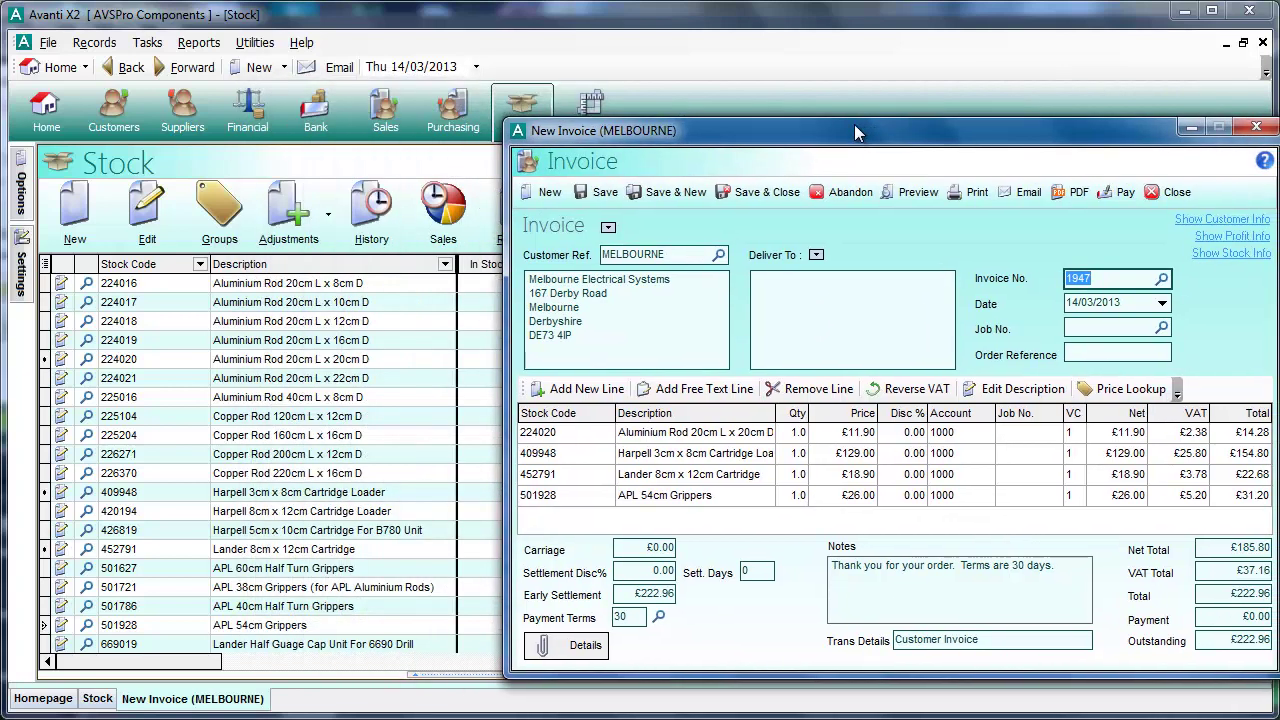
# Create a blank customer invoice for LRCLYON and move it right to reveal the stock list.
pyautogui.click(285, 67)
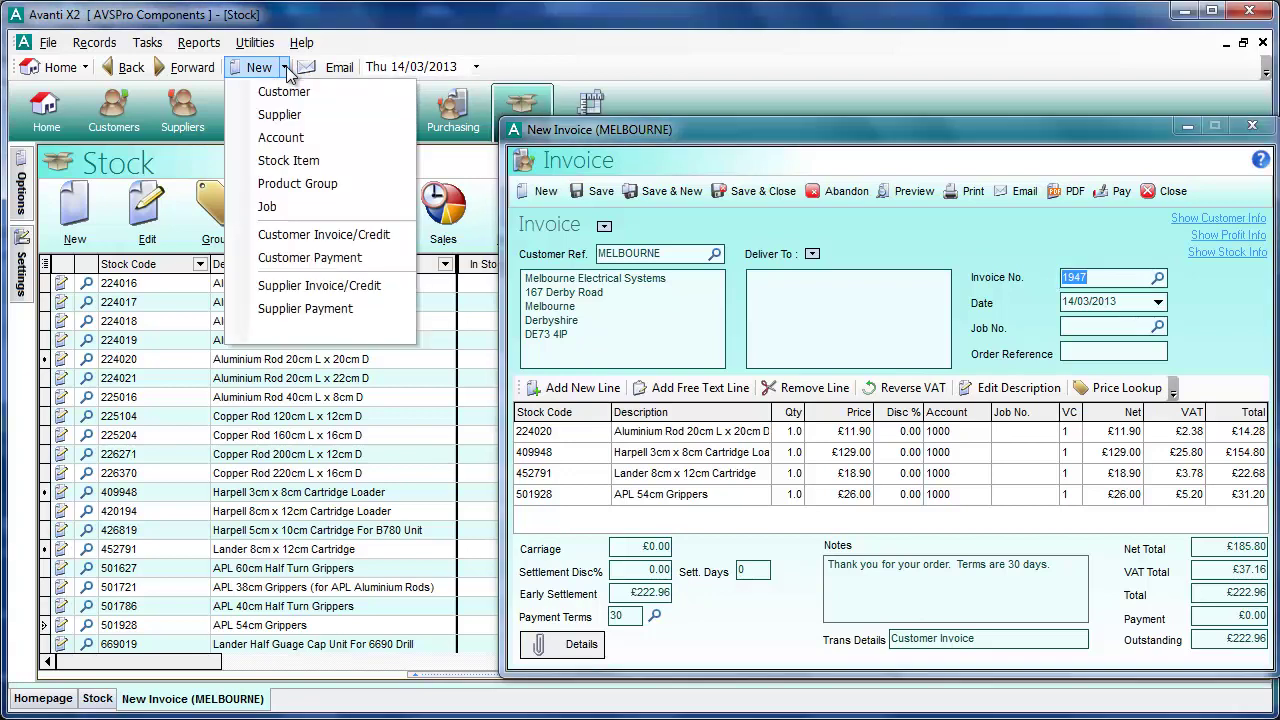
pyautogui.click(386, 236)
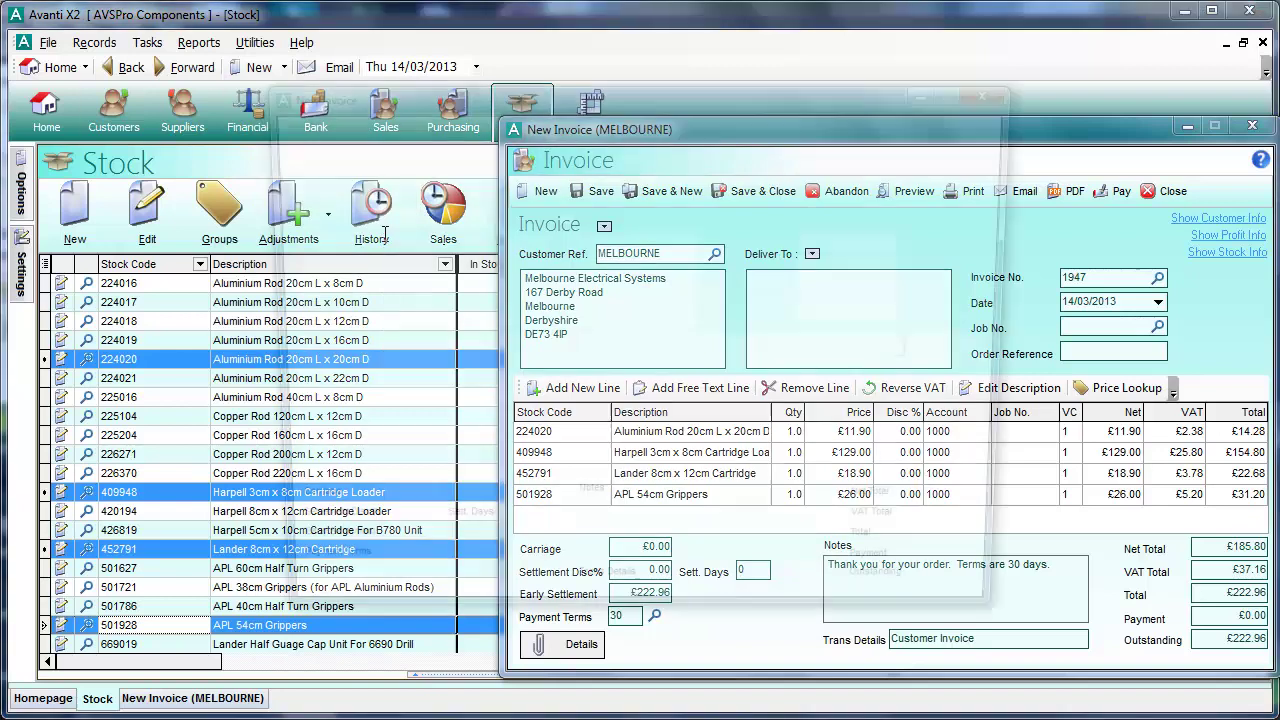
pyautogui.write('L')
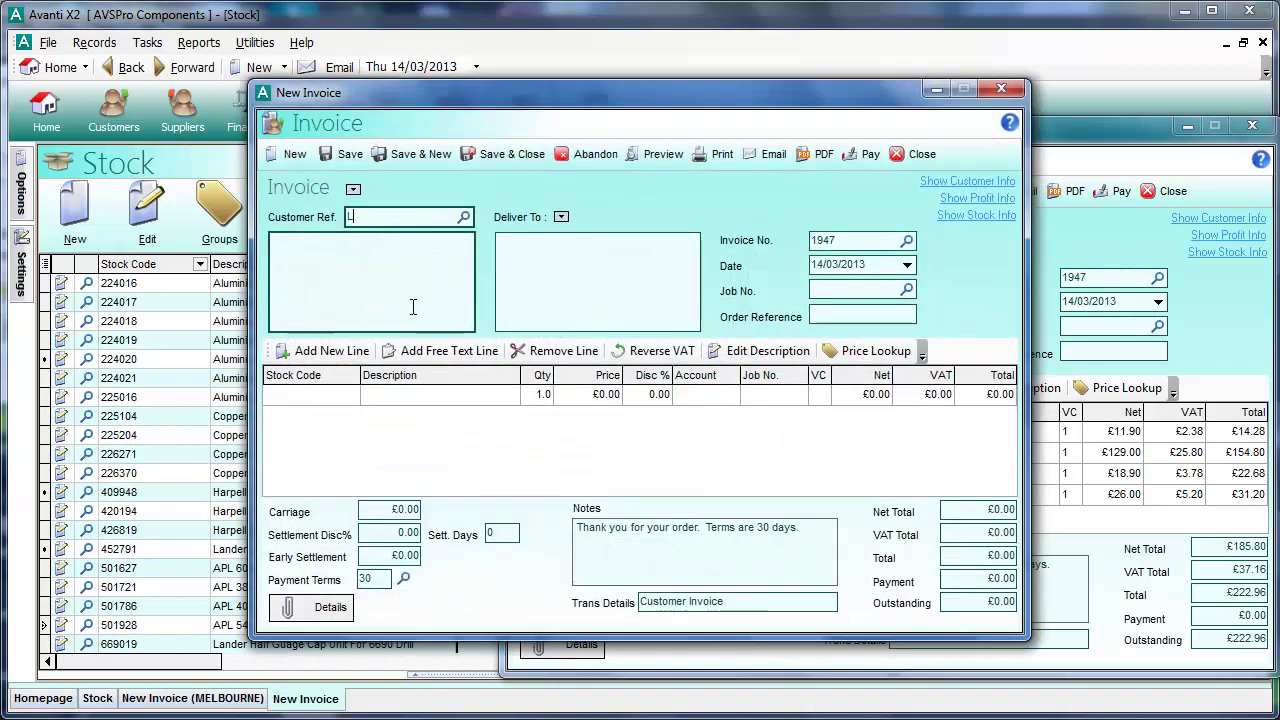
pyautogui.write('RCLYON')
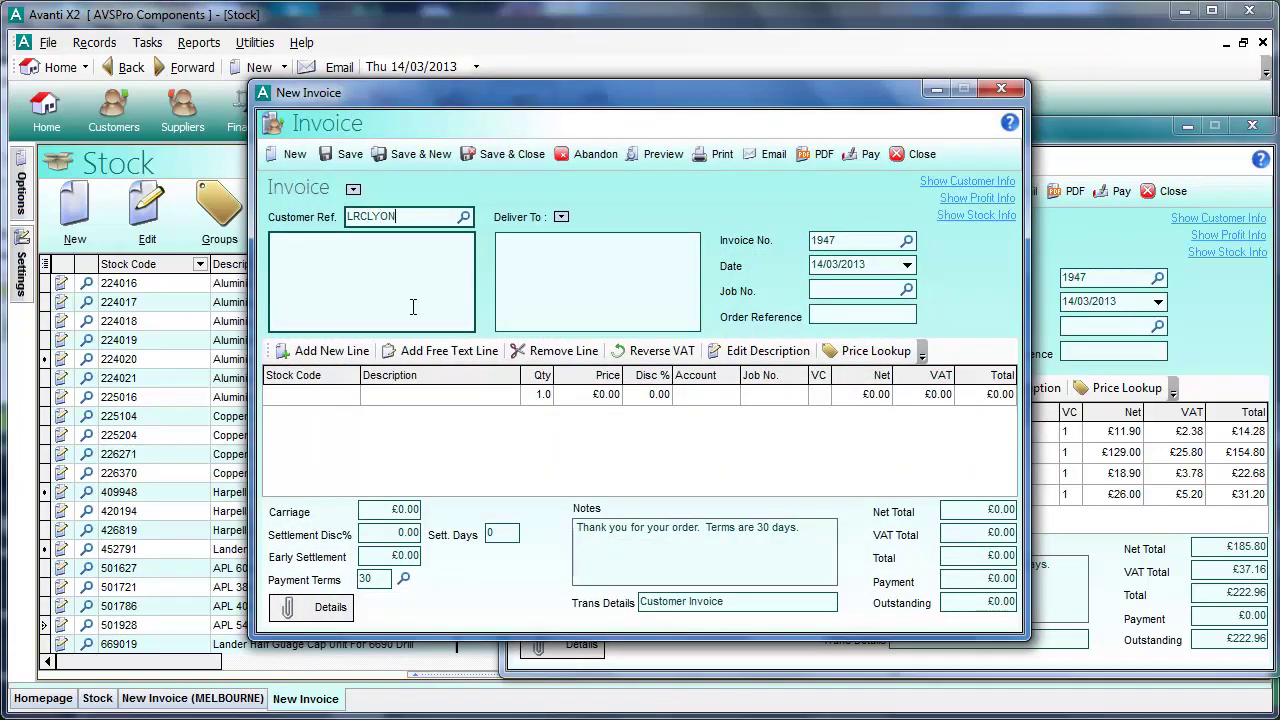
pyautogui.press('Tab')
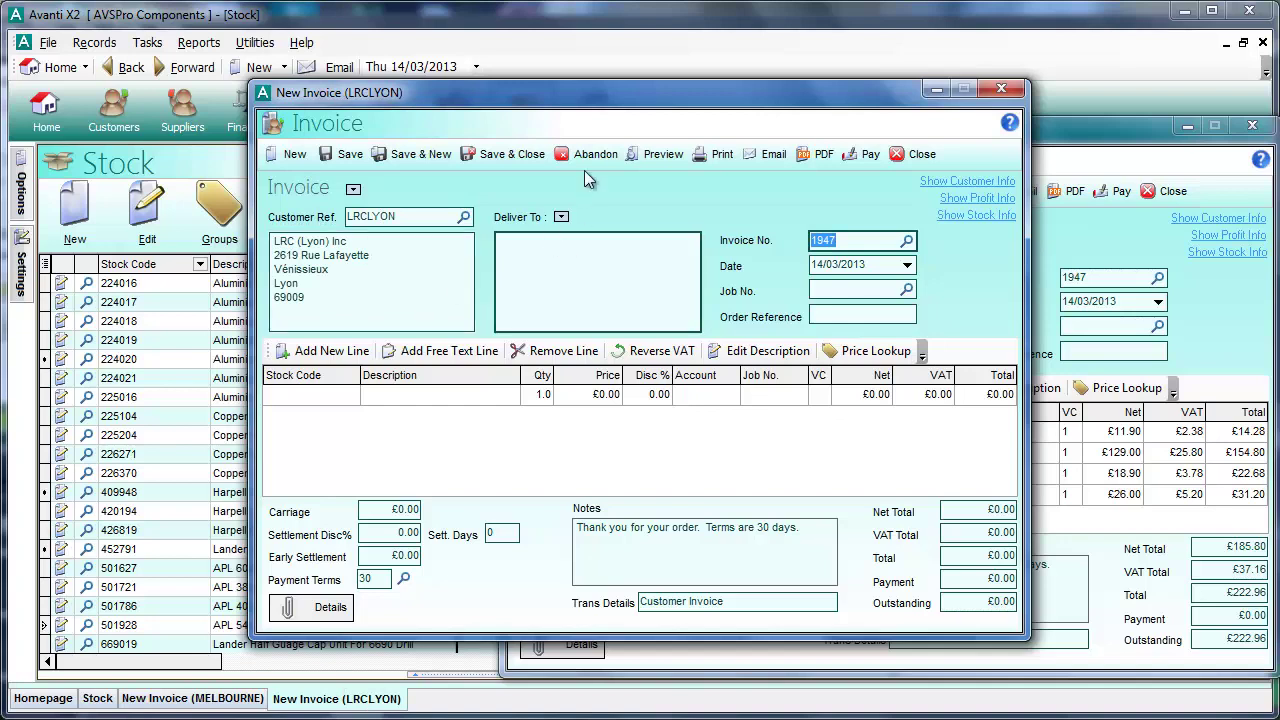
pyautogui.moveTo(612, 92); pyautogui.dragTo(805, 115)
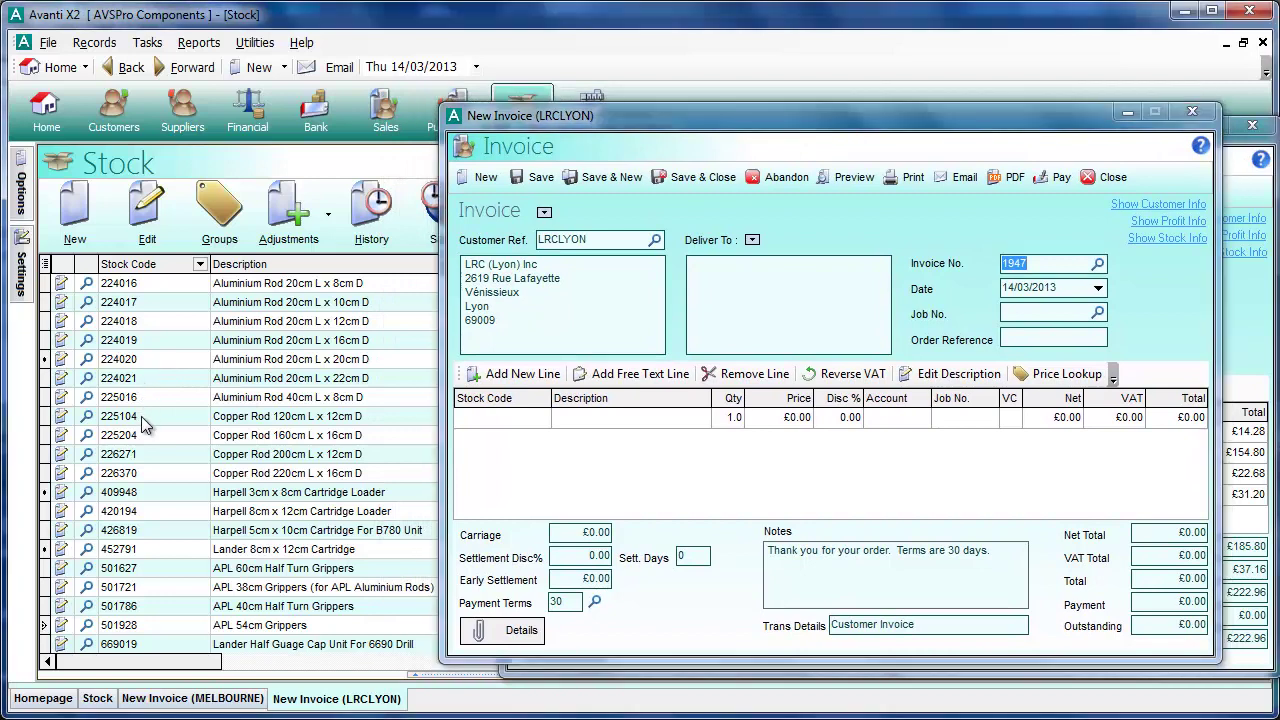
# Select items 225104 and 501721 and add them to the LRCLYON invoice, netting £32.90.
pyautogui.click(141, 416)
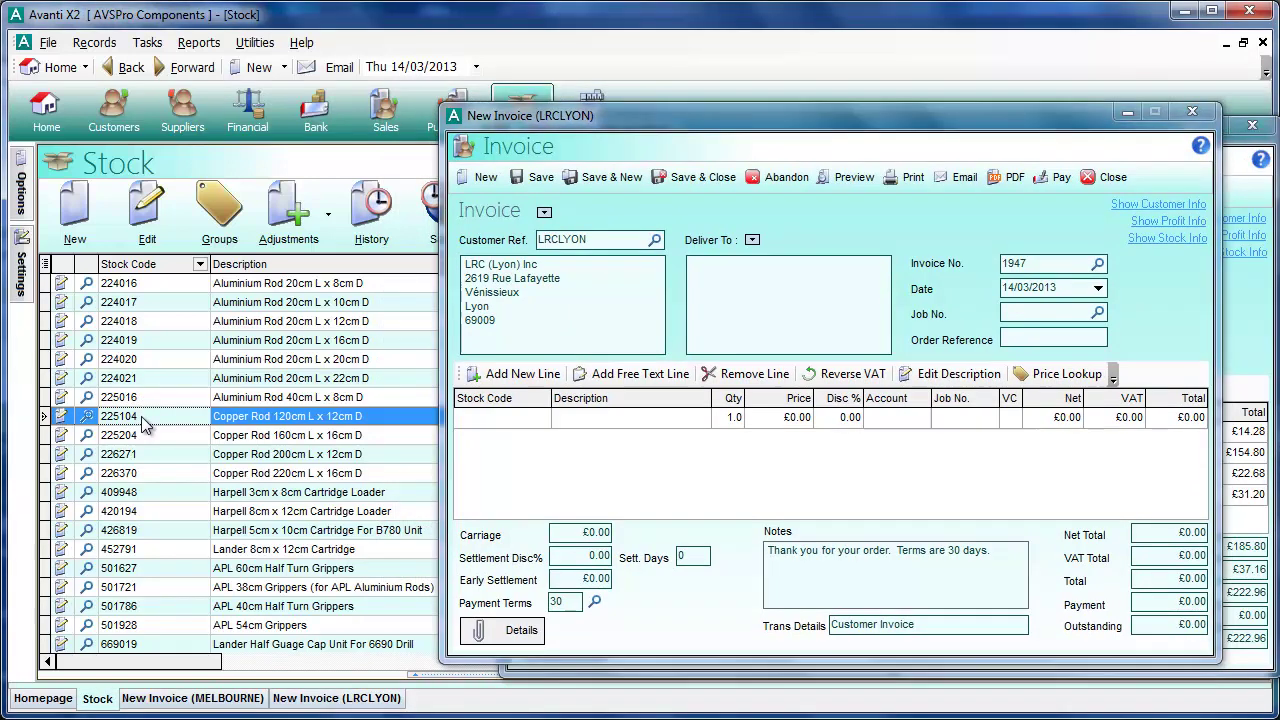
pyautogui.rightClick(146, 590)
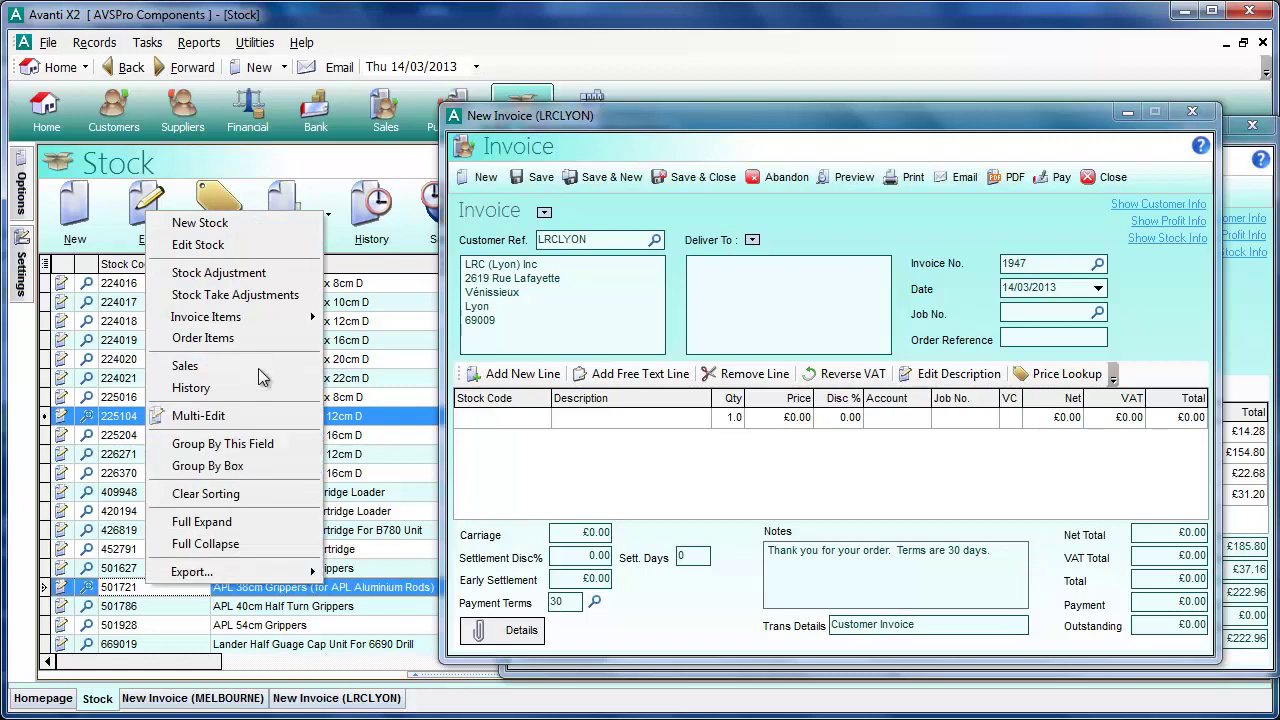
pyautogui.moveTo(265, 320)
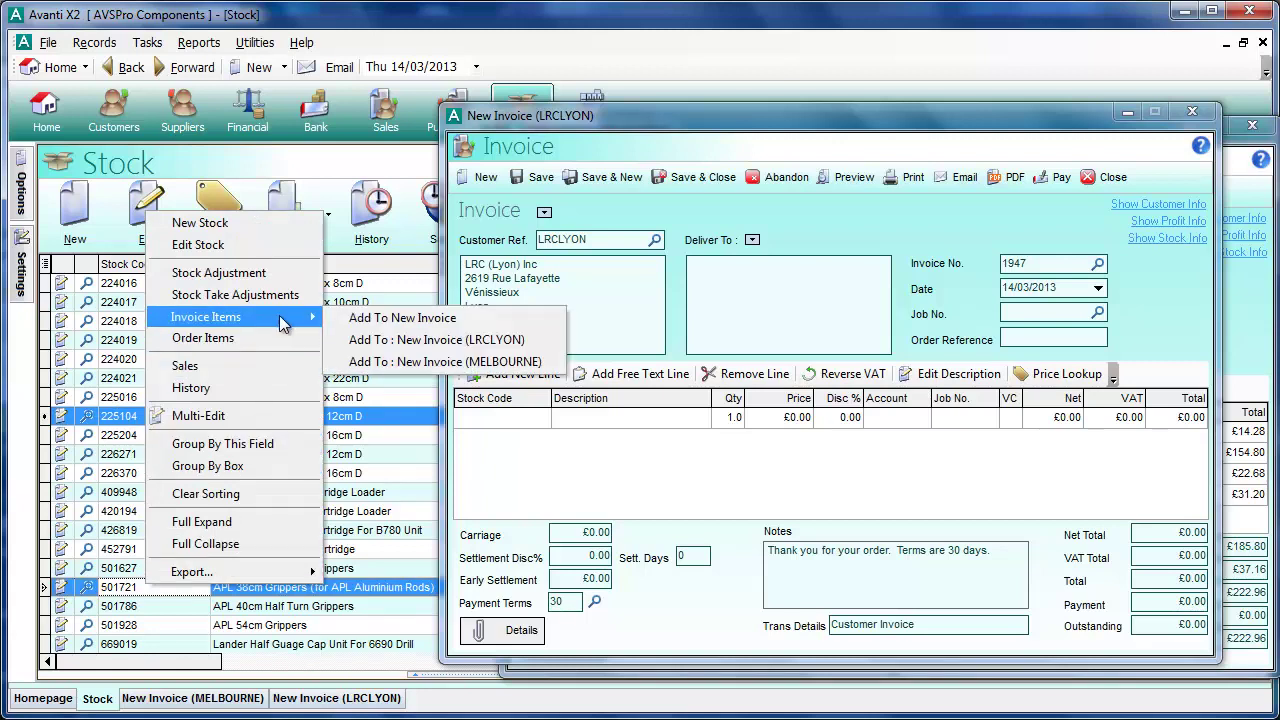
pyautogui.click(543, 339)
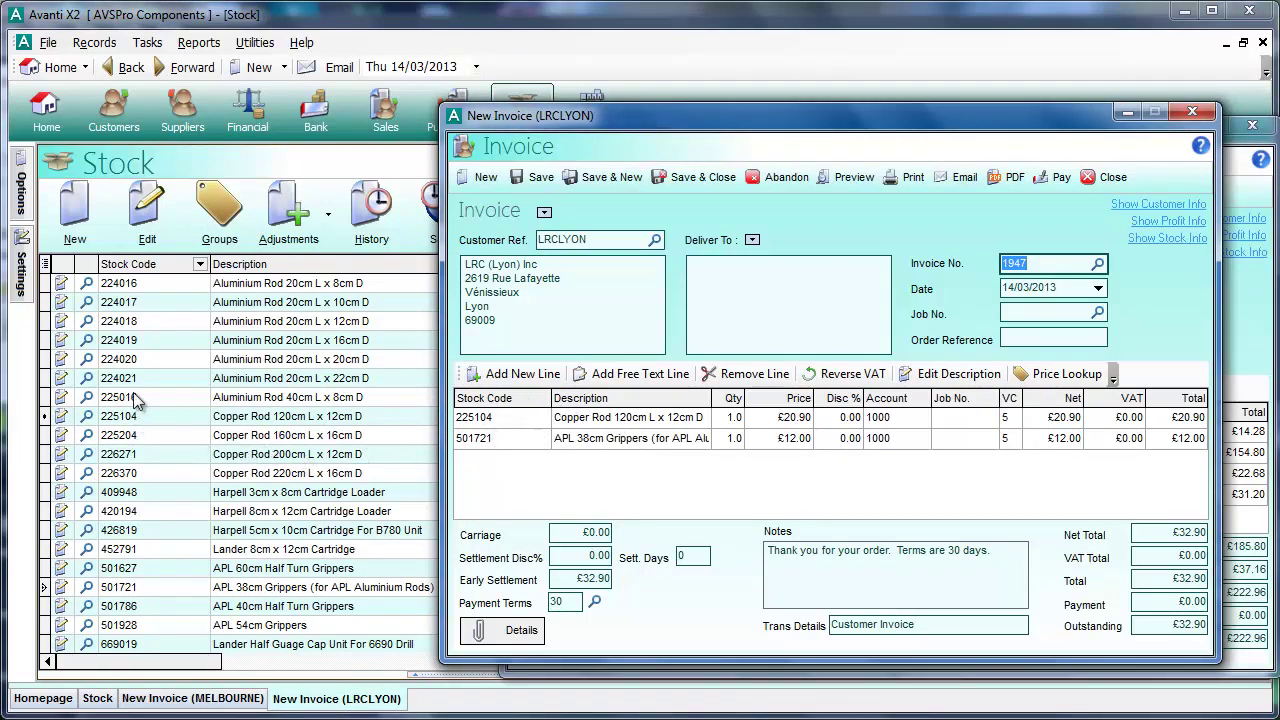
# Drag items 409948 and 224019 onto the LRCLYON invoice, then bring the MELBOURNE invoice forward.
pyautogui.click(127, 497)
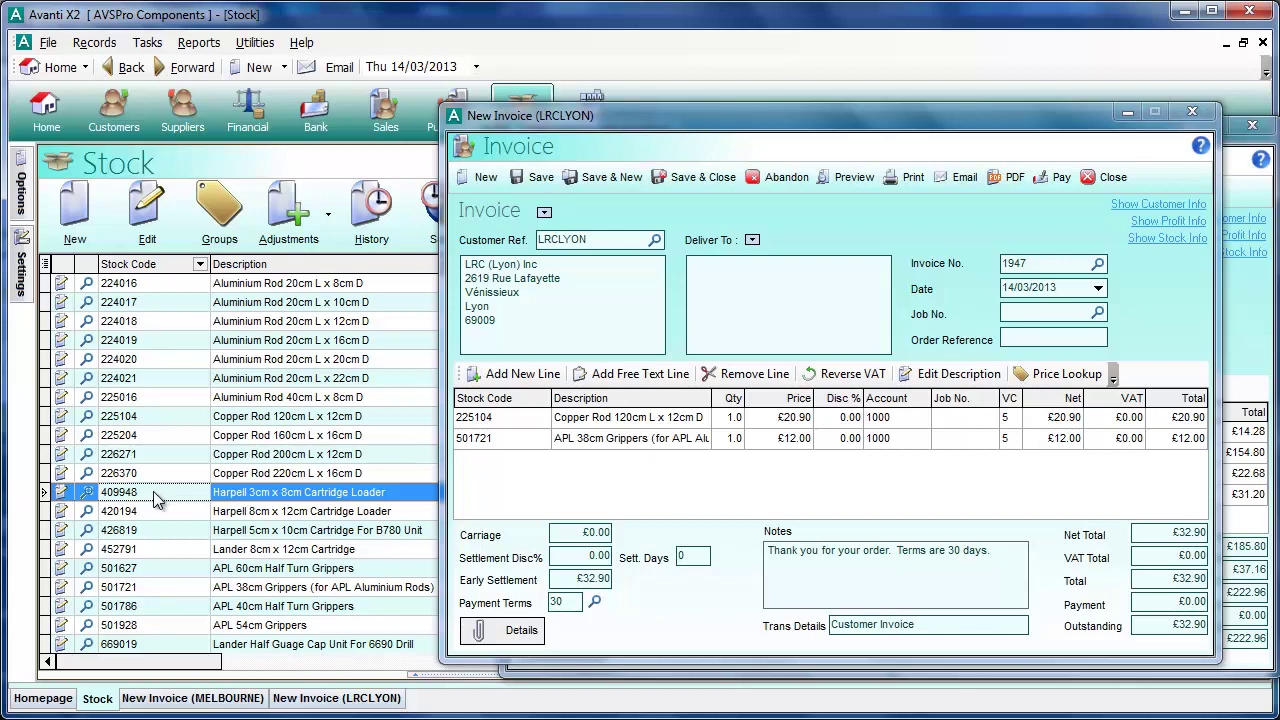
pyautogui.moveTo(153, 491); pyautogui.dragTo(509, 497)
pyautogui.click(138, 340)
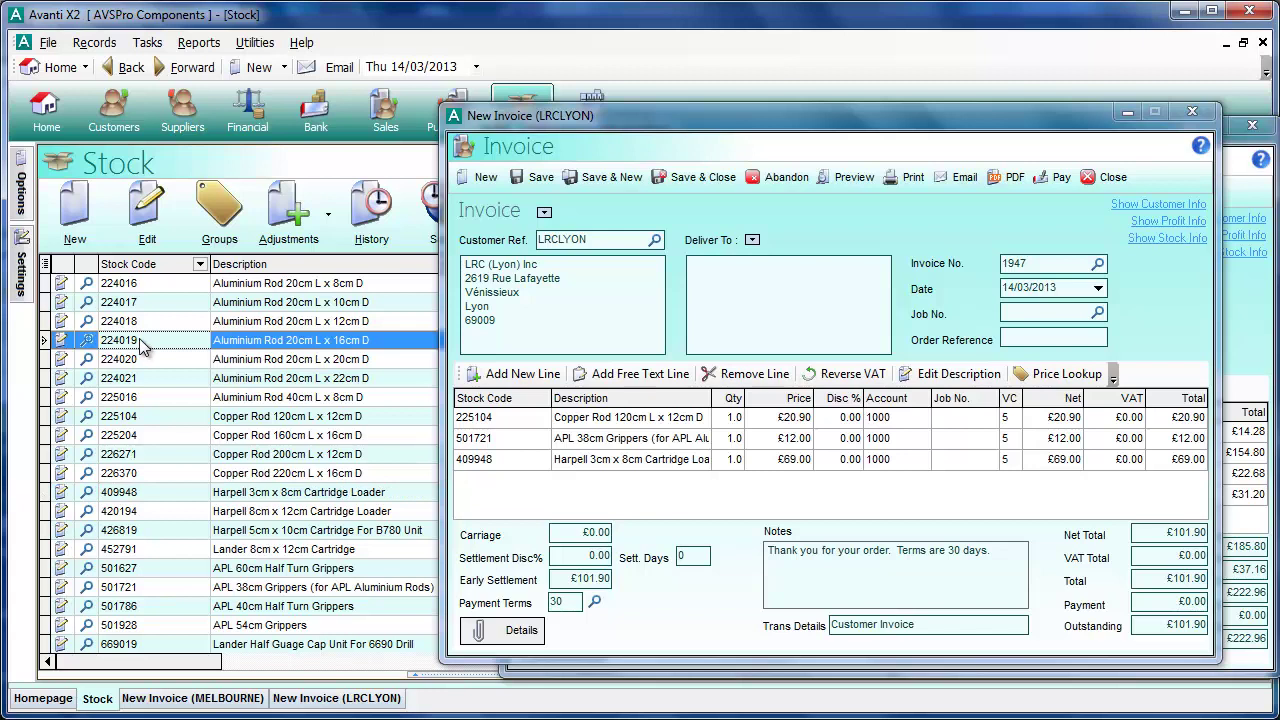
pyautogui.moveTo(152, 338); pyautogui.dragTo(504, 494)
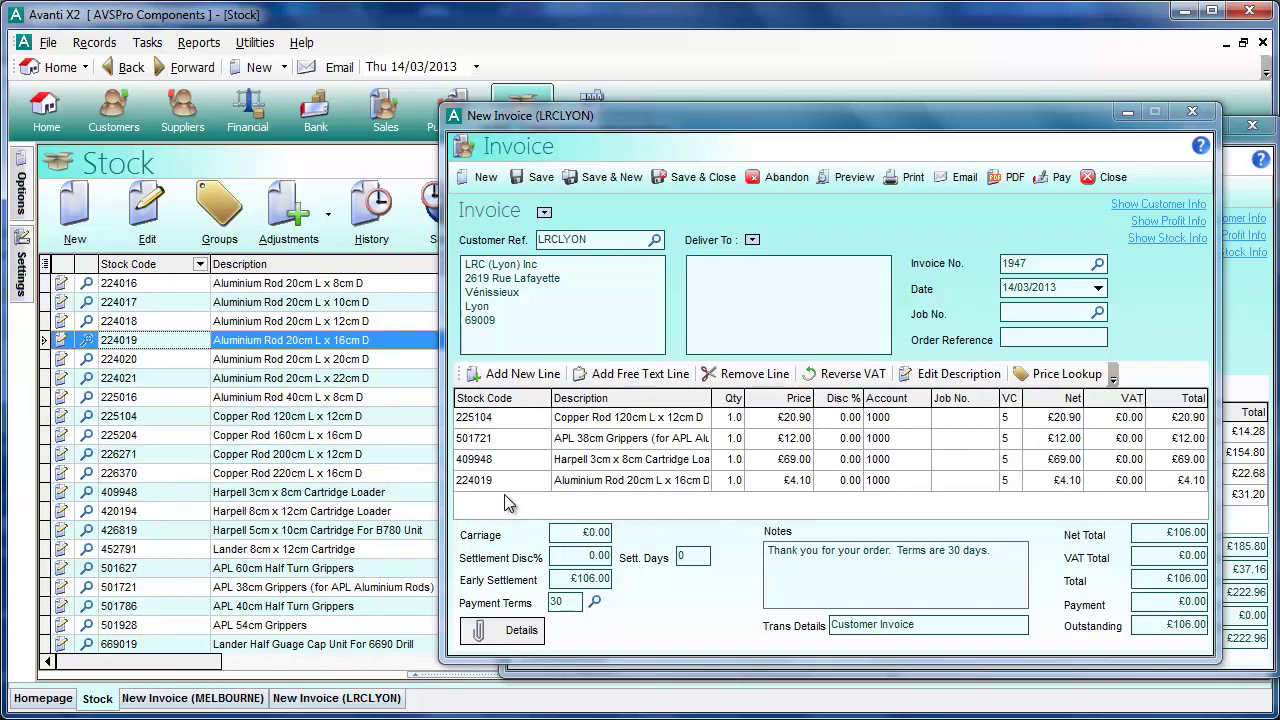
pyautogui.click(1252, 353)
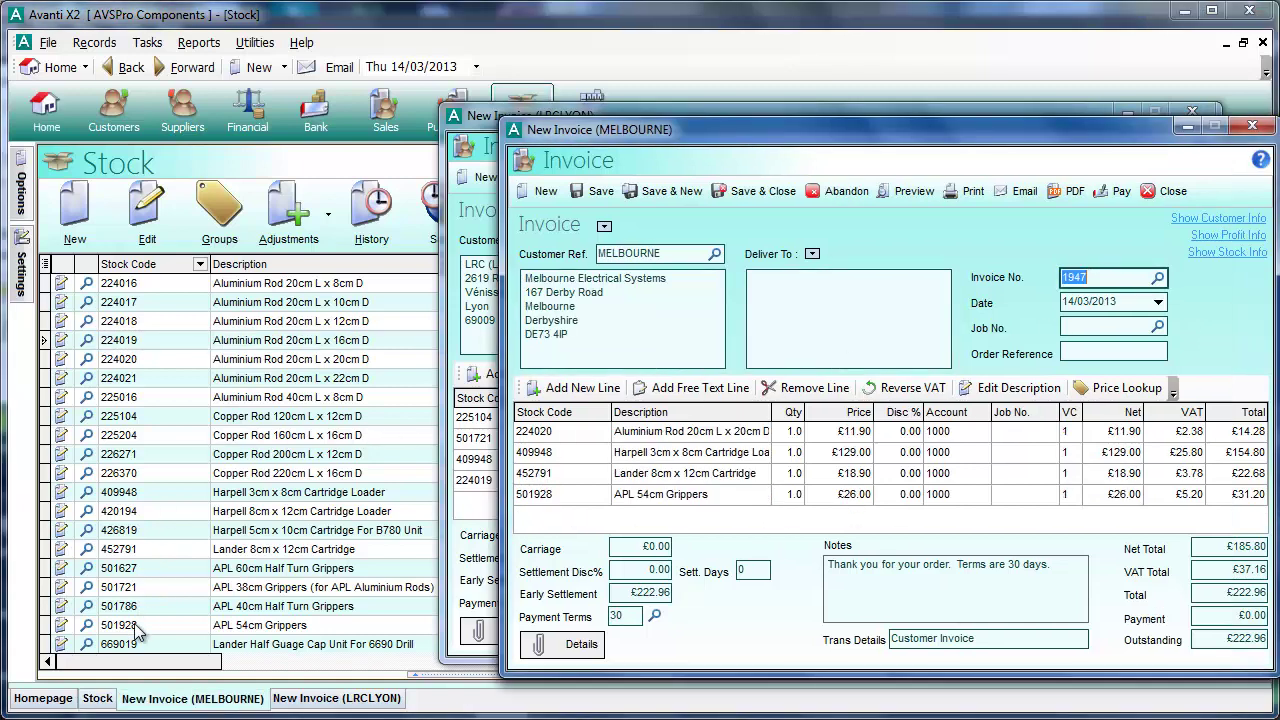
# Drag 501786 onto the MELBOURNE invoice, and 225016 plus 226271 onto LRCLYON, totalling £131.90.
pyautogui.moveTo(136, 606); pyautogui.dragTo(535, 523)
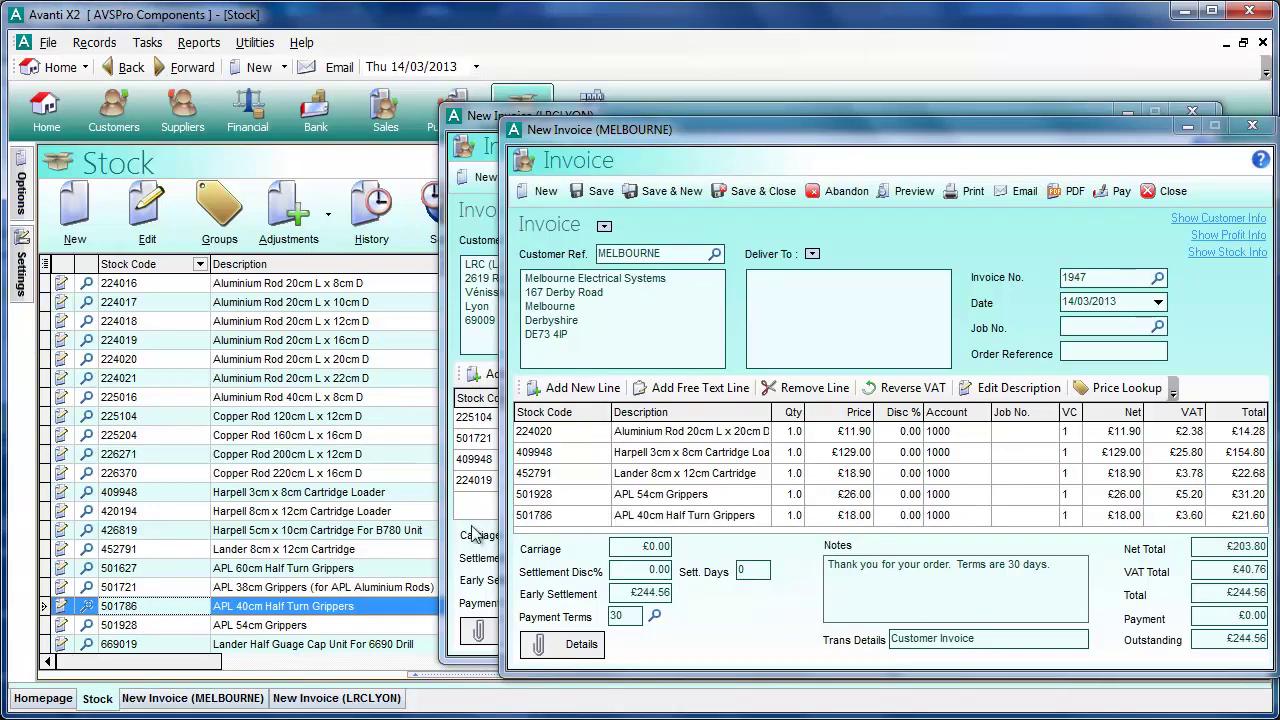
pyautogui.click(490, 118)
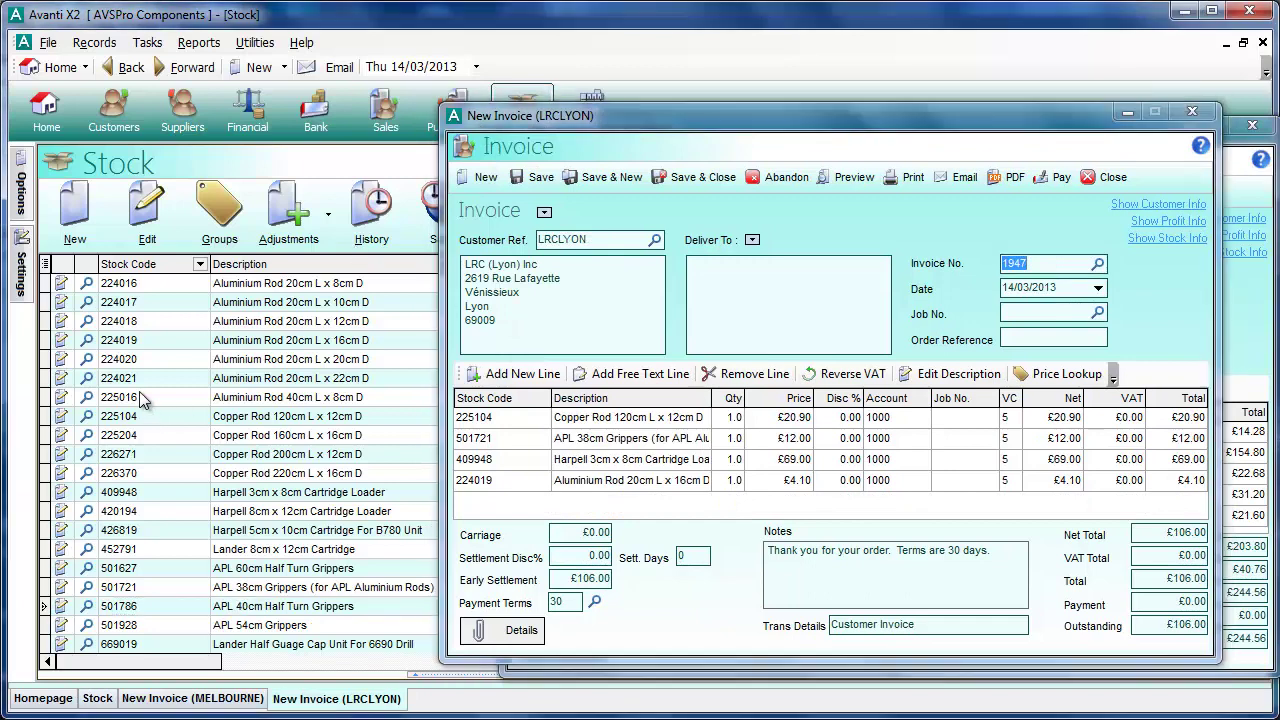
pyautogui.click(142, 458)
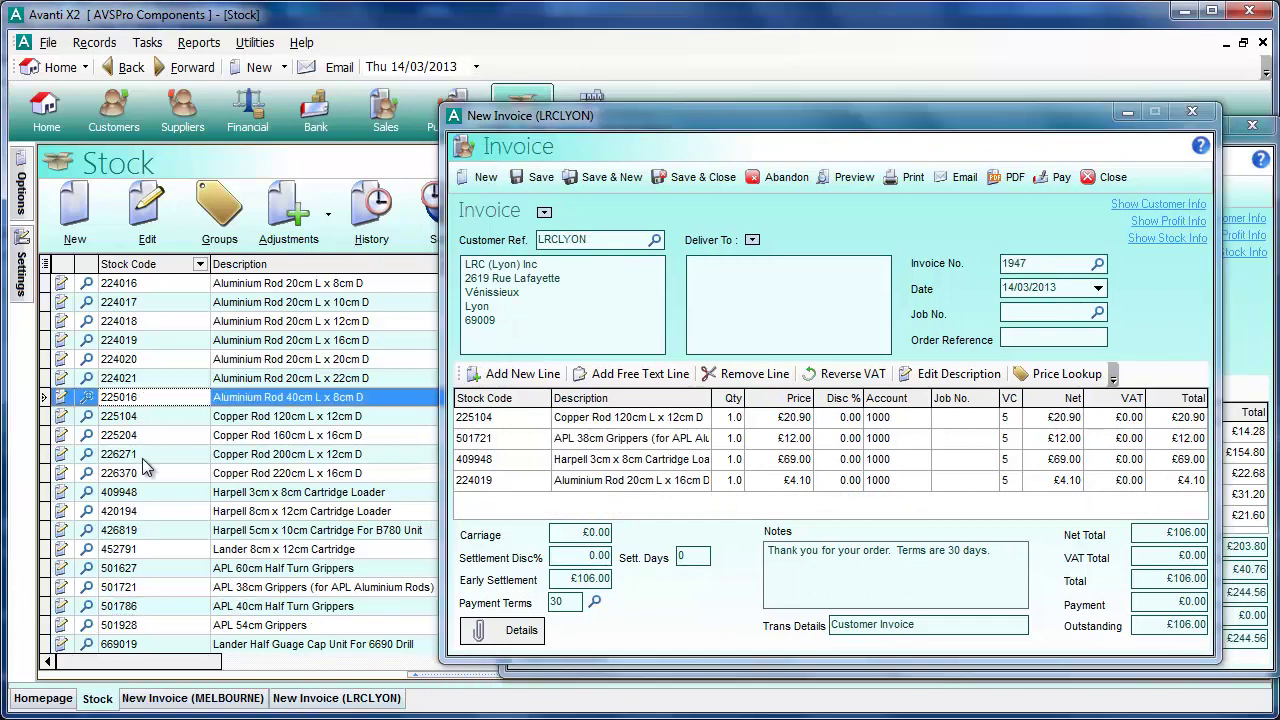
pyautogui.keyDown('ctrl'); pyautogui.click(142, 458); pyautogui.keyUp('ctrl')
pyautogui.moveTo(143, 453); pyautogui.dragTo(509, 506)
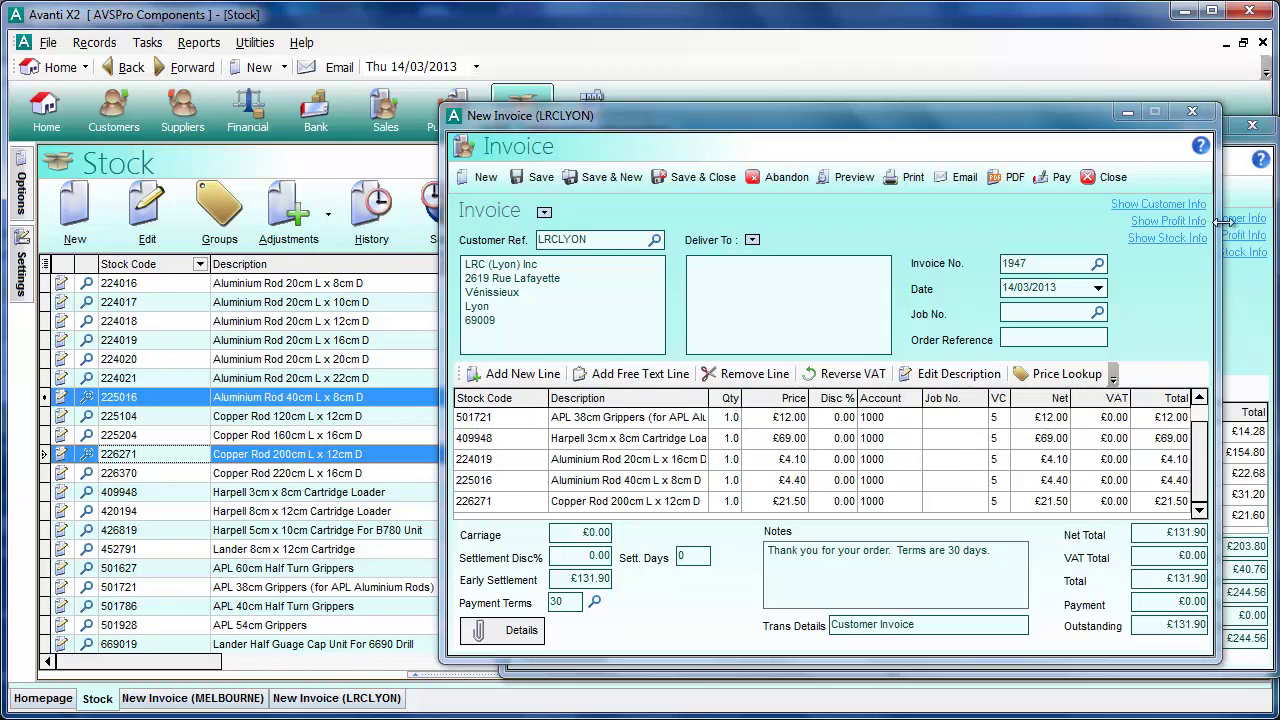
pyautogui.click(1160, 116)
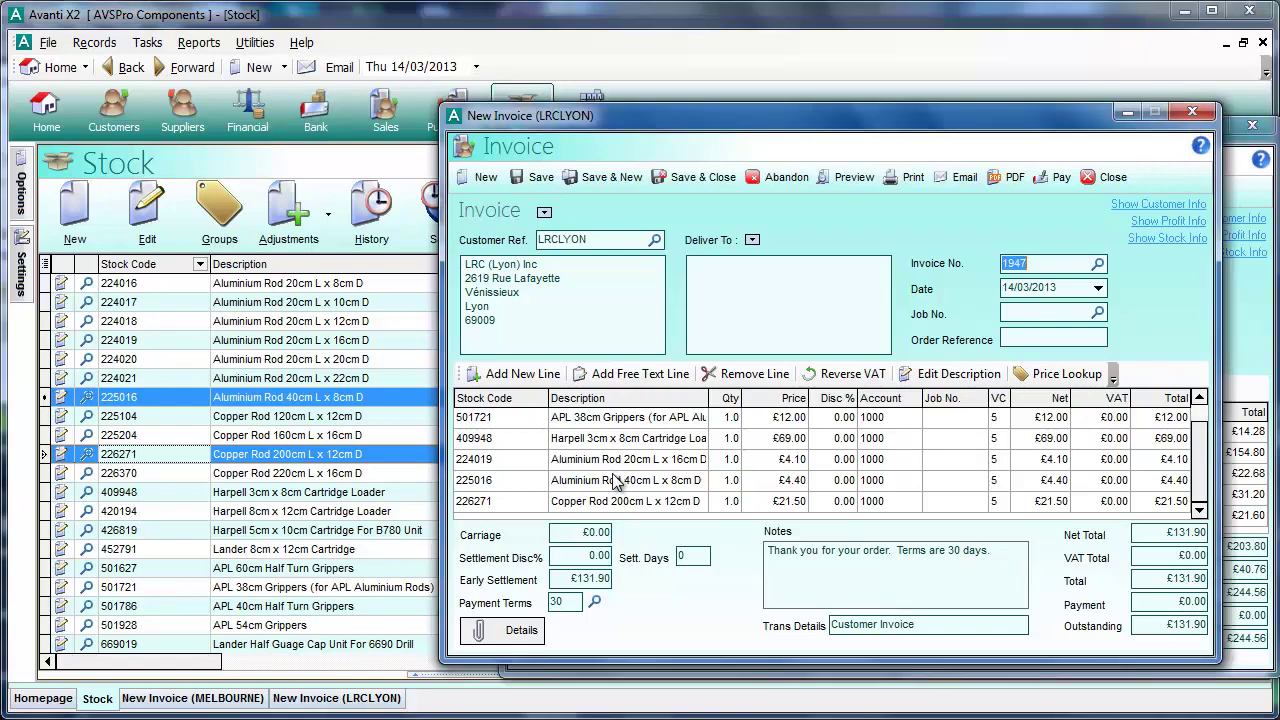
# Close the LRCLYON and MELBOURNE invoices, answering No to saving each.
pyautogui.press('Escape')
pyautogui.click(588, 447)
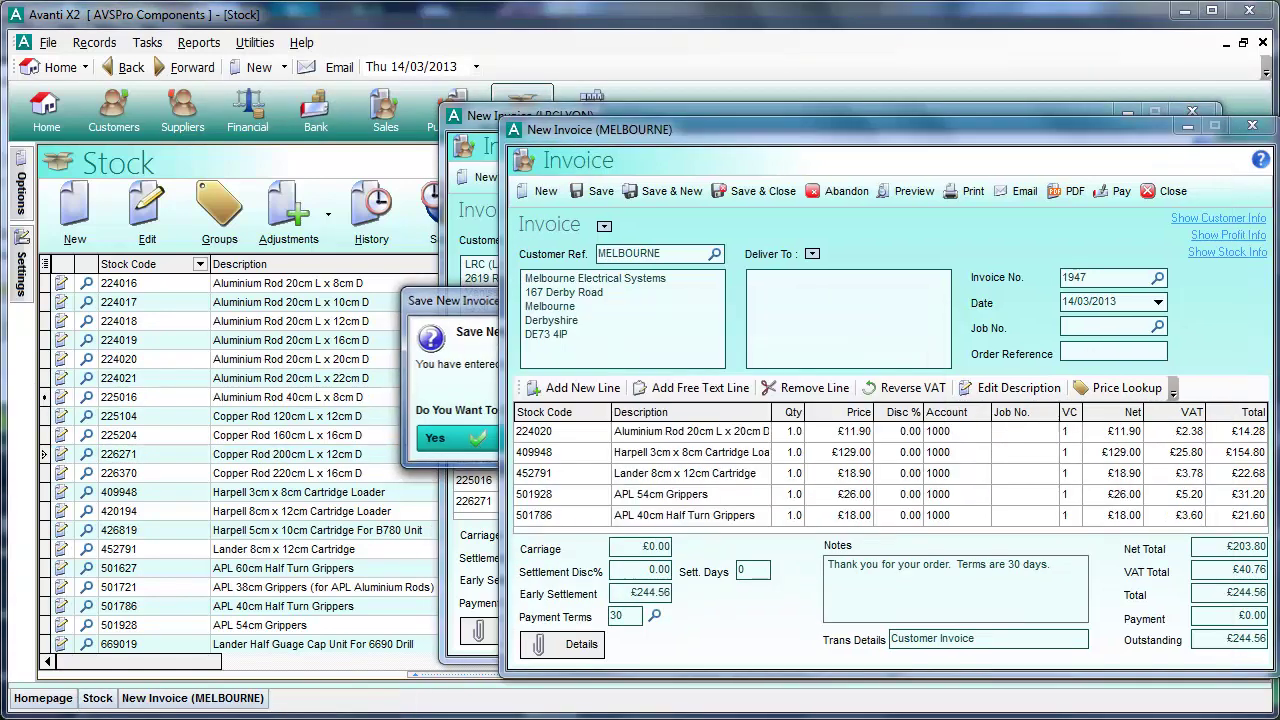
pyautogui.press('Escape')
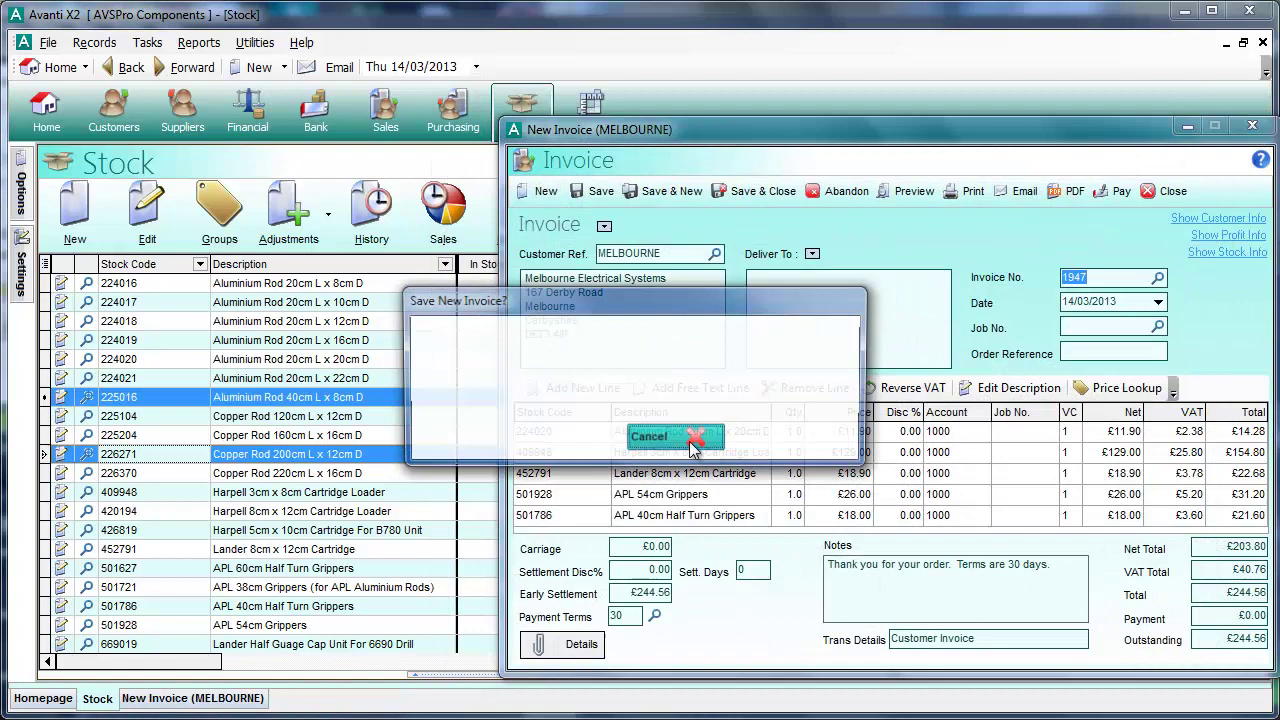
pyautogui.click(612, 438)
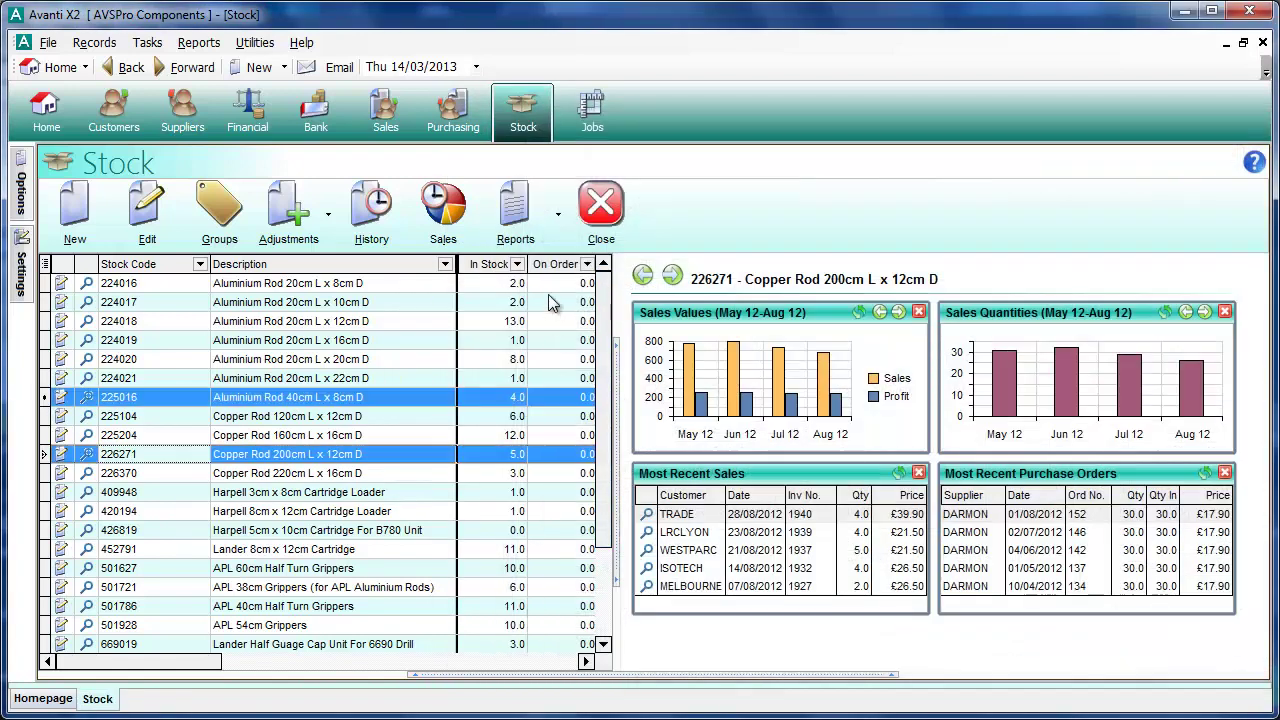
# Open the Stock Reorder Report and order rows 224017 through 225104 on a new purchase order.
pyautogui.click(544, 216)
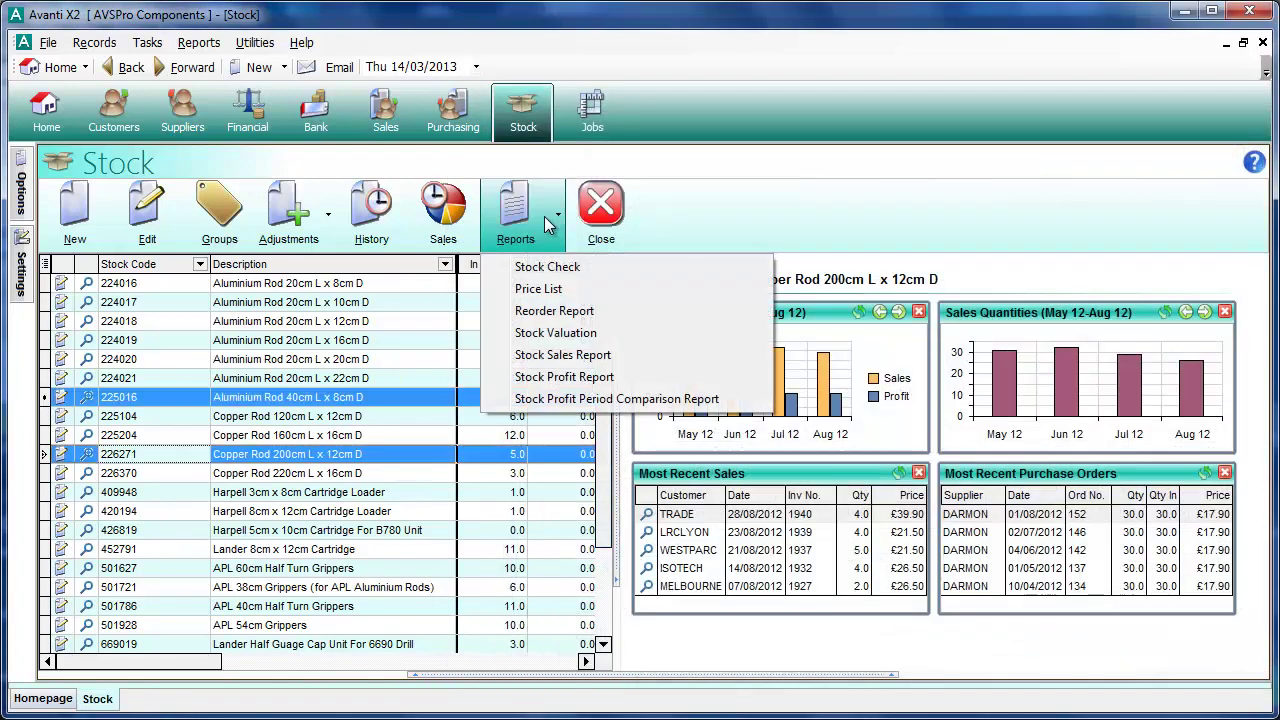
pyautogui.click(605, 311)
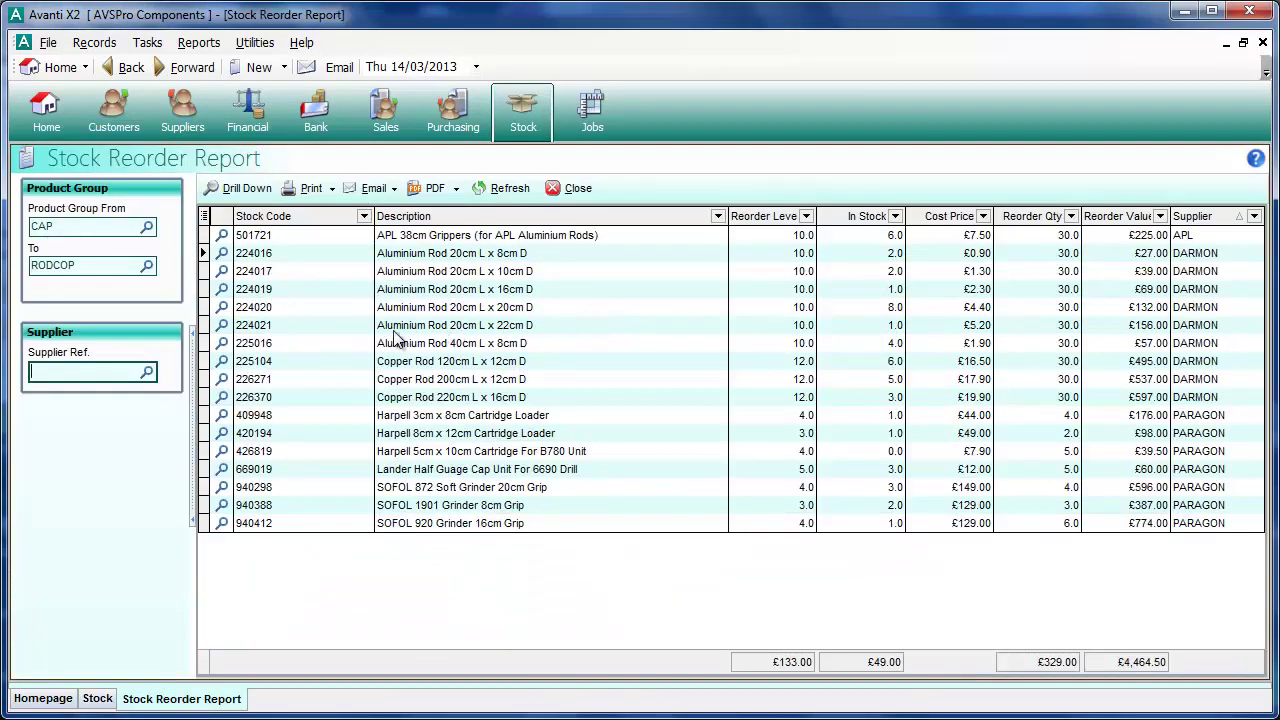
pyautogui.click(276, 280)
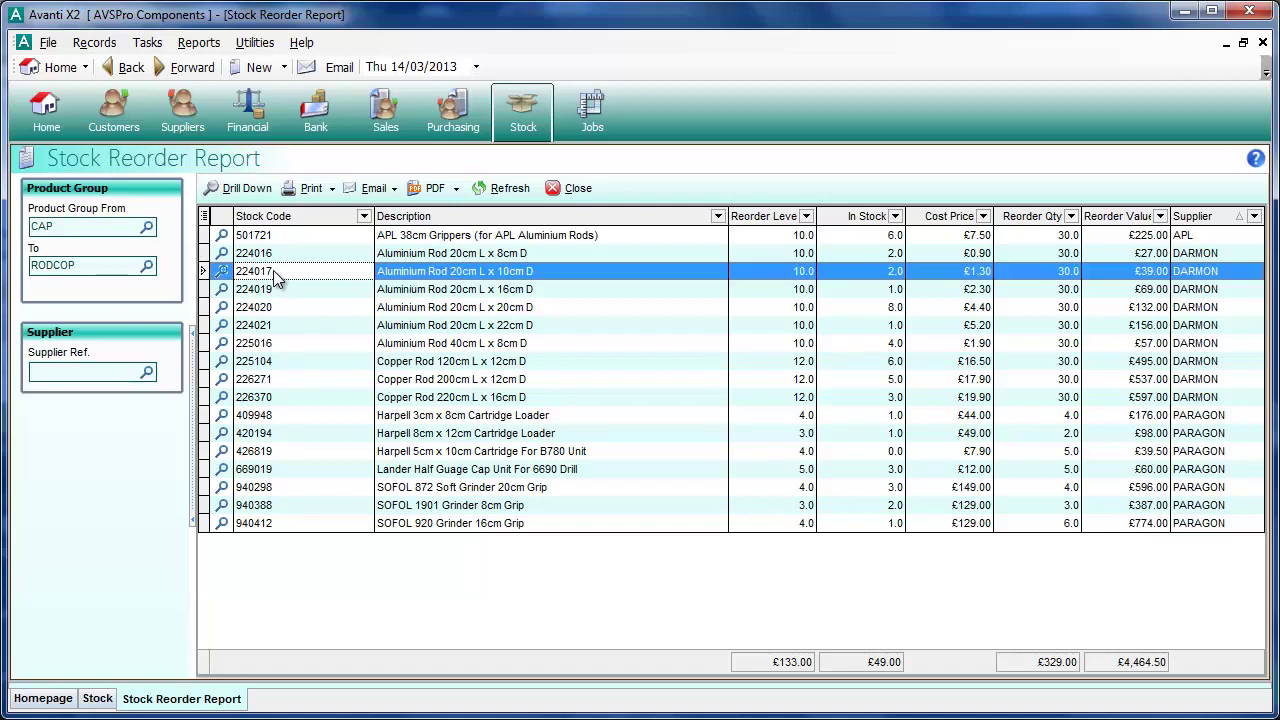
pyautogui.keyDown('shift'); pyautogui.click(279, 361); pyautogui.keyUp('shift')
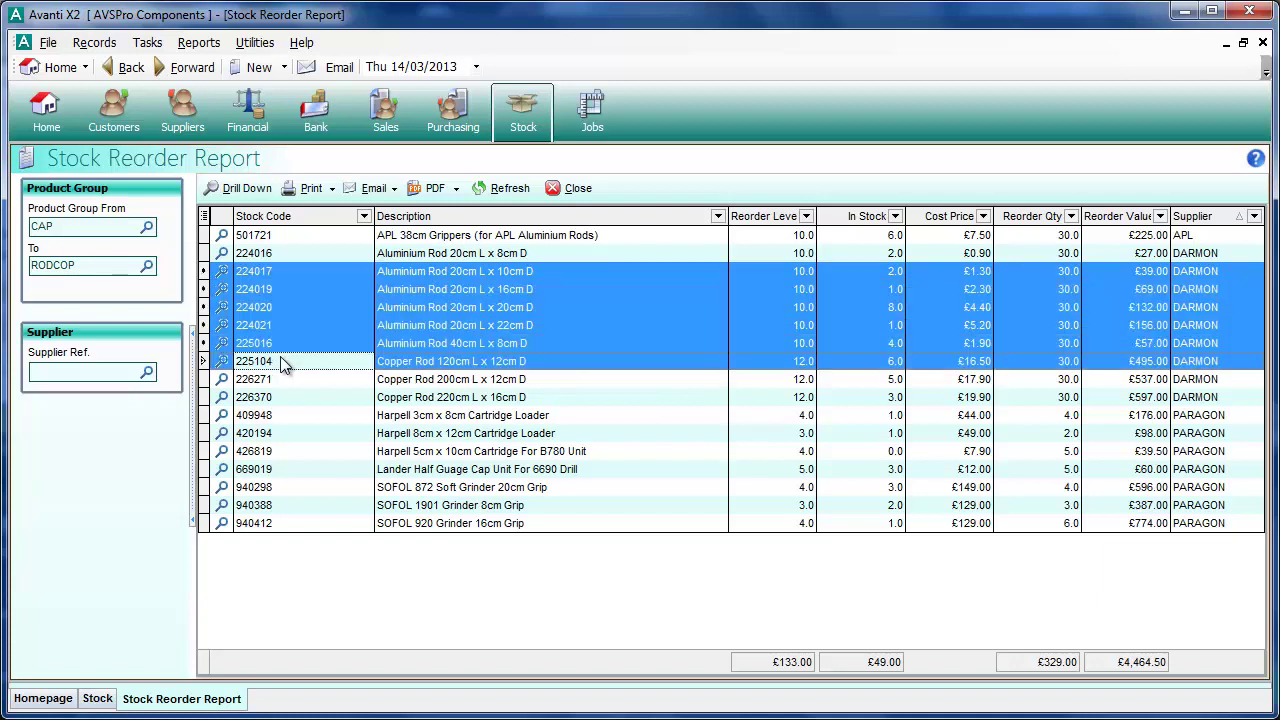
pyautogui.rightClick(281, 361)
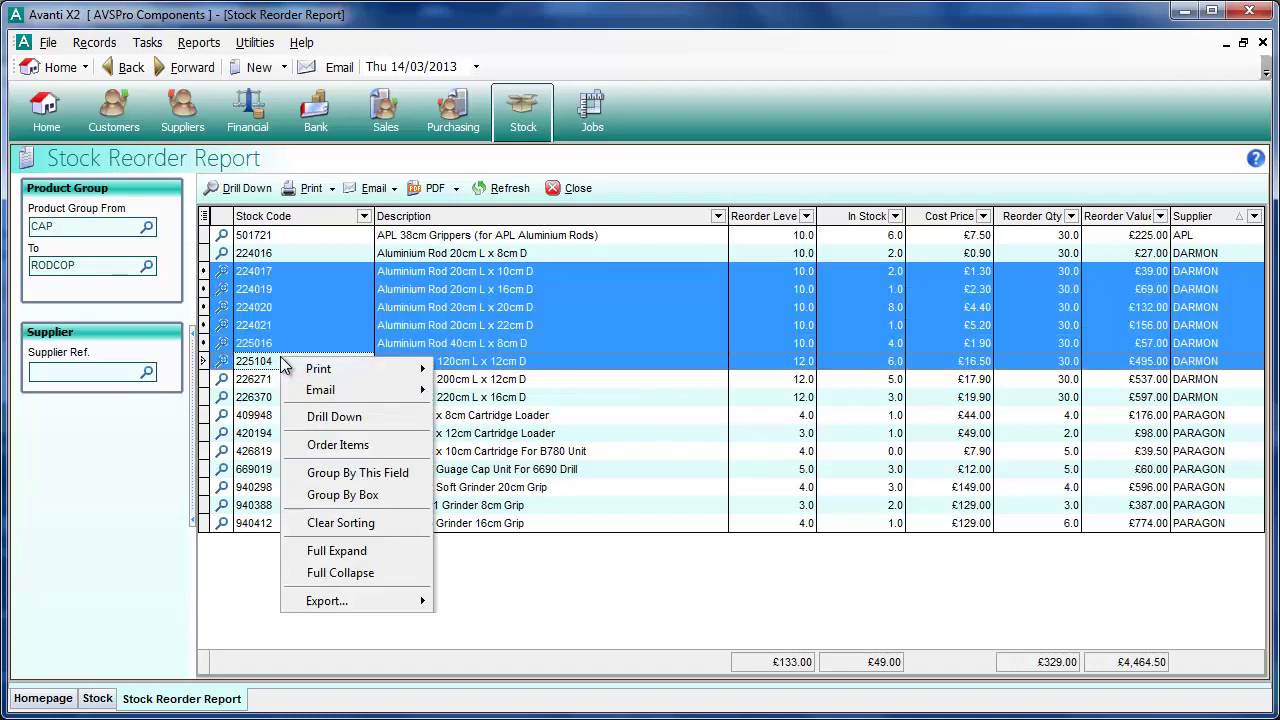
pyautogui.click(381, 446)
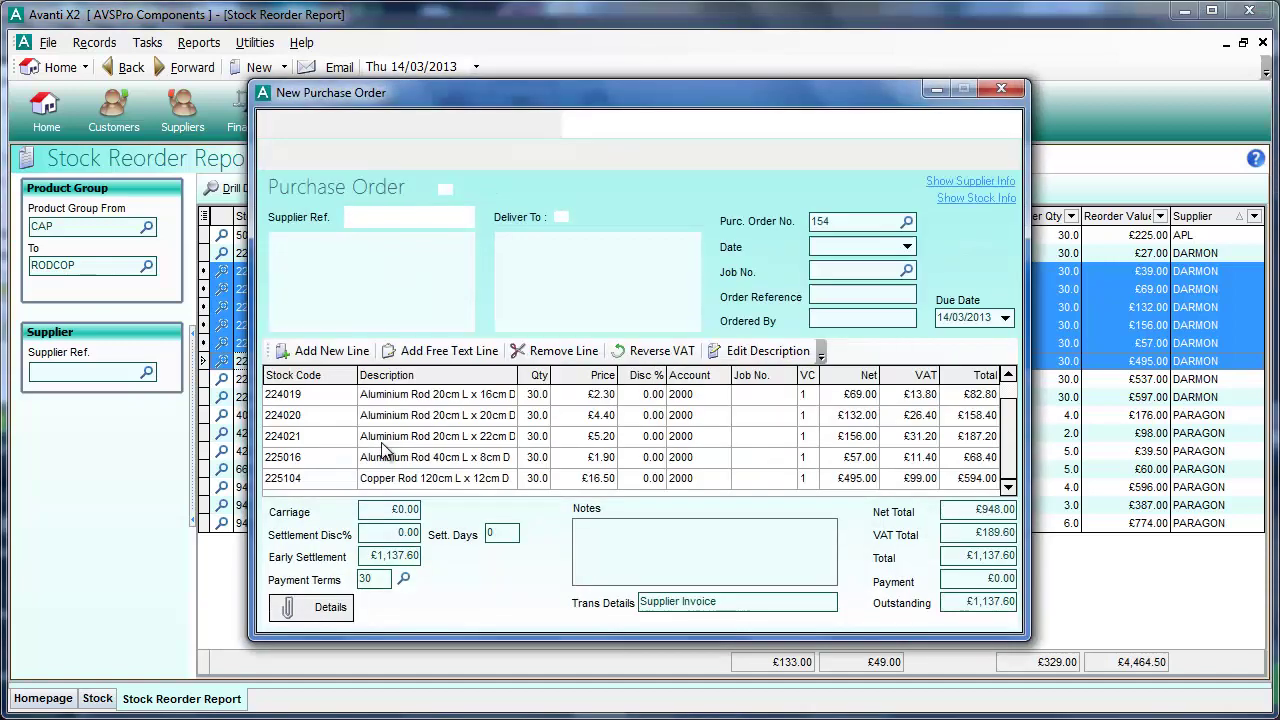
# Set DARMON as supplier of purchase order 154 and move the order window aside.
pyautogui.write('DARMON')
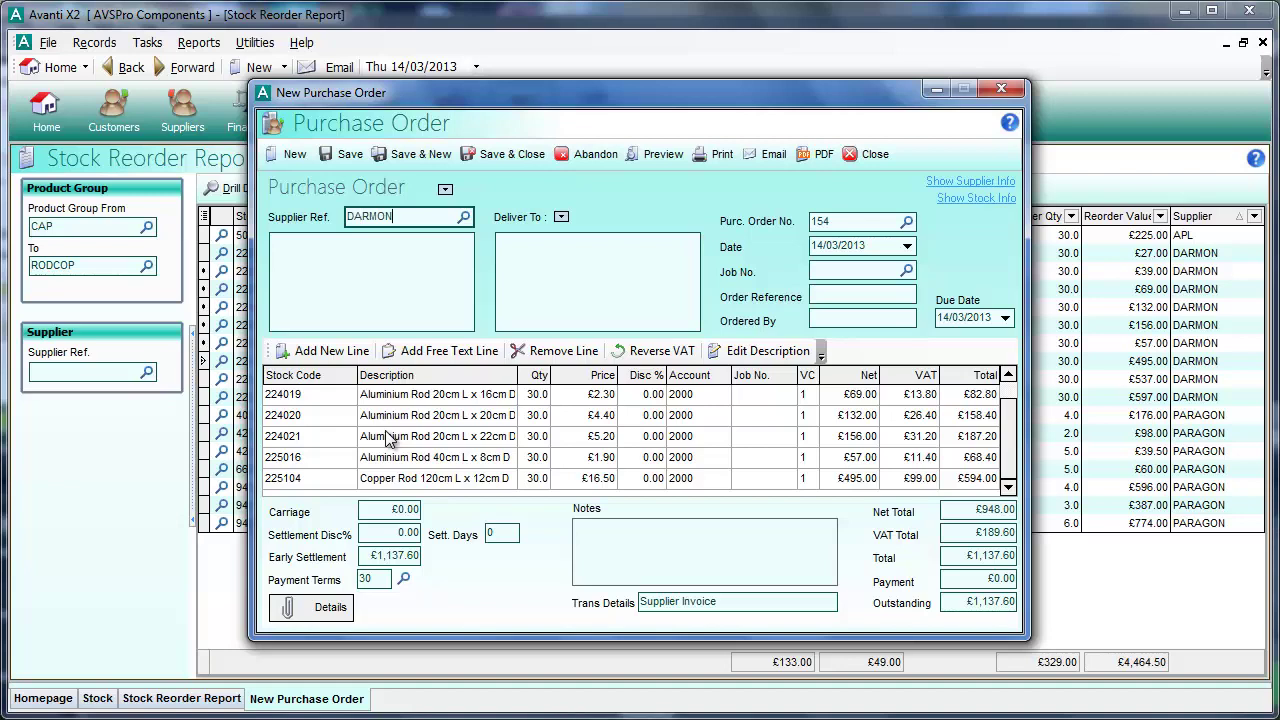
pyautogui.press('Tab')
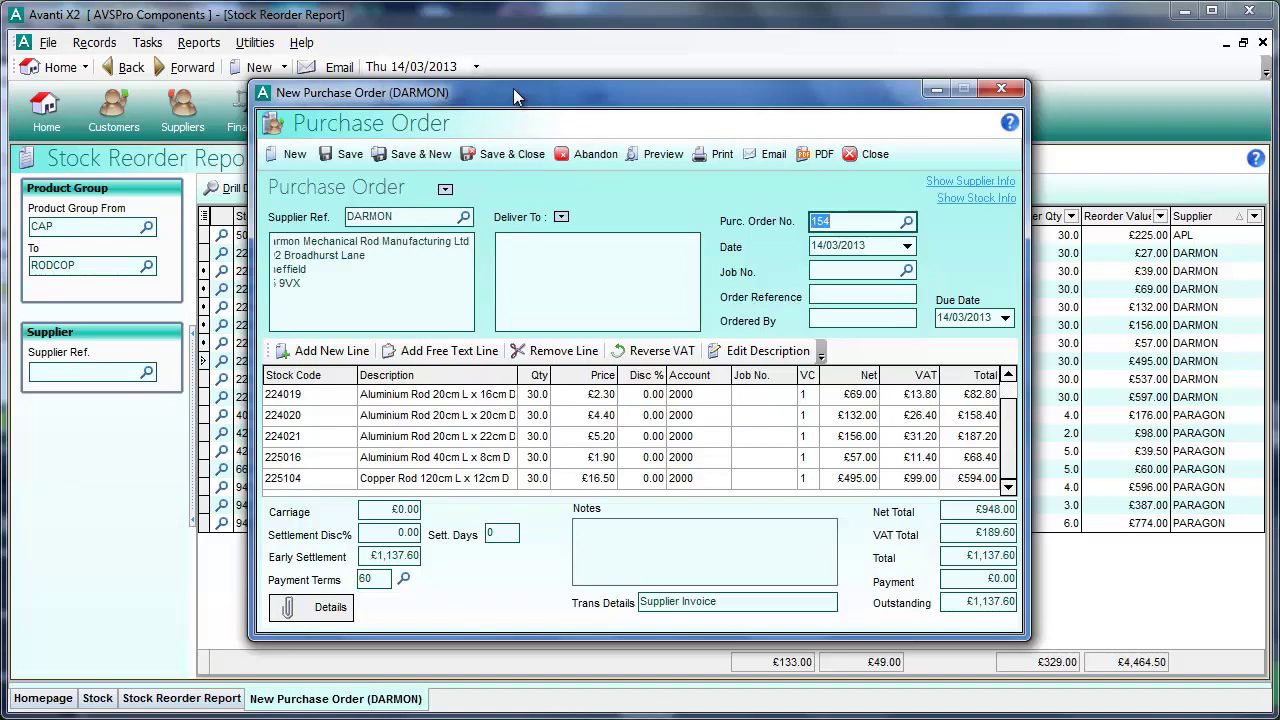
pyautogui.moveTo(512, 89); pyautogui.dragTo(675, 109)
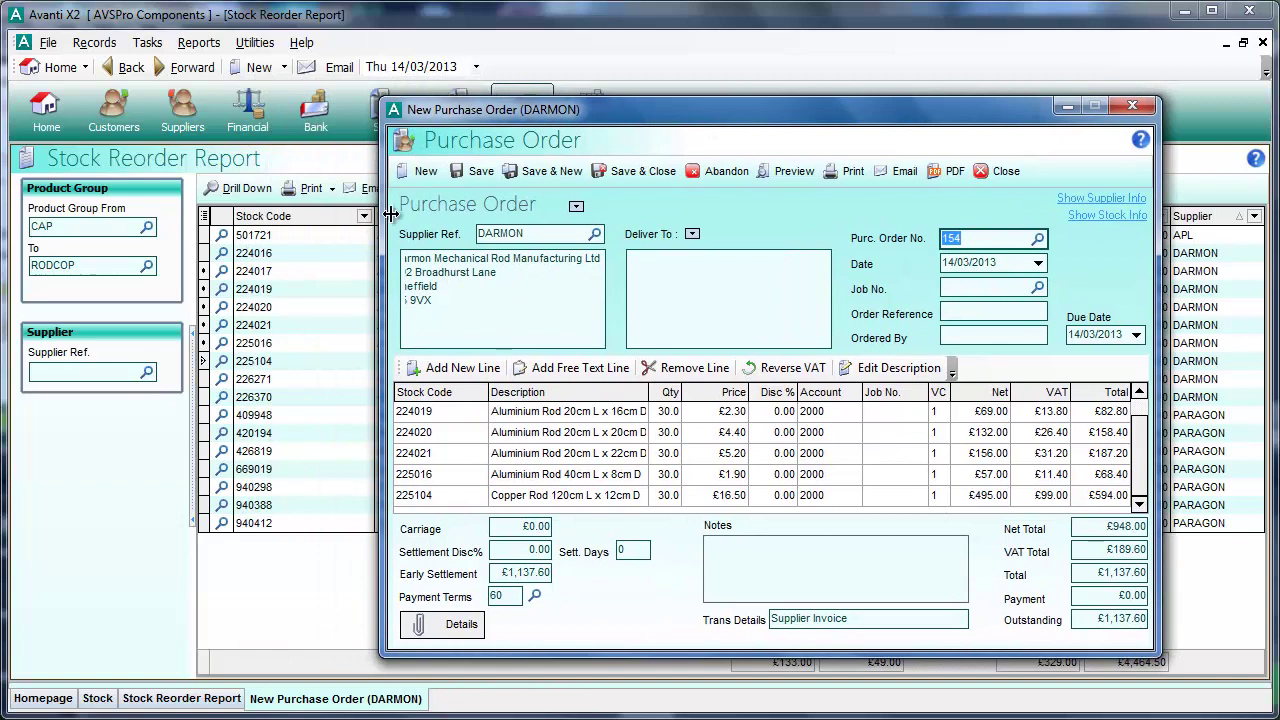
# Drag reorder items 224016 and 226370 into the order, then select PARAGON rows 420194 to 940388.
pyautogui.click(268, 256)
pyautogui.moveTo(268, 258); pyautogui.dragTo(484, 497)
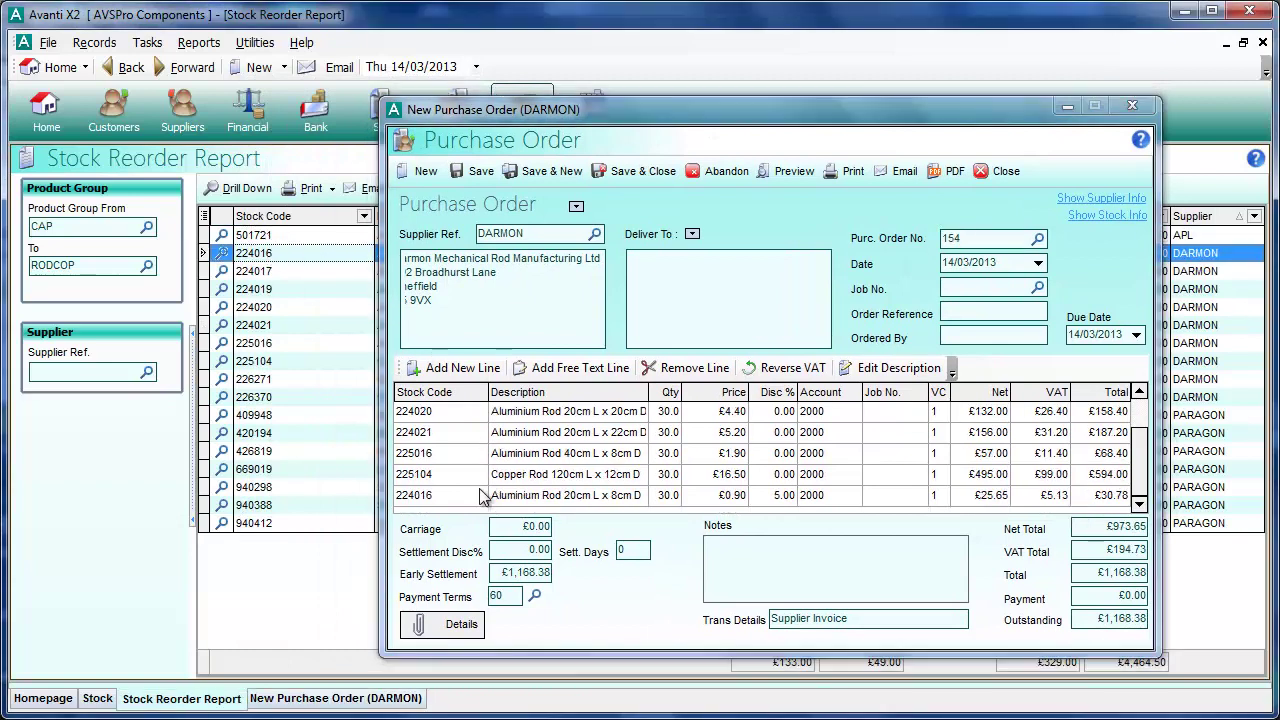
pyautogui.moveTo(265, 398); pyautogui.dragTo(474, 490)
pyautogui.click(270, 433)
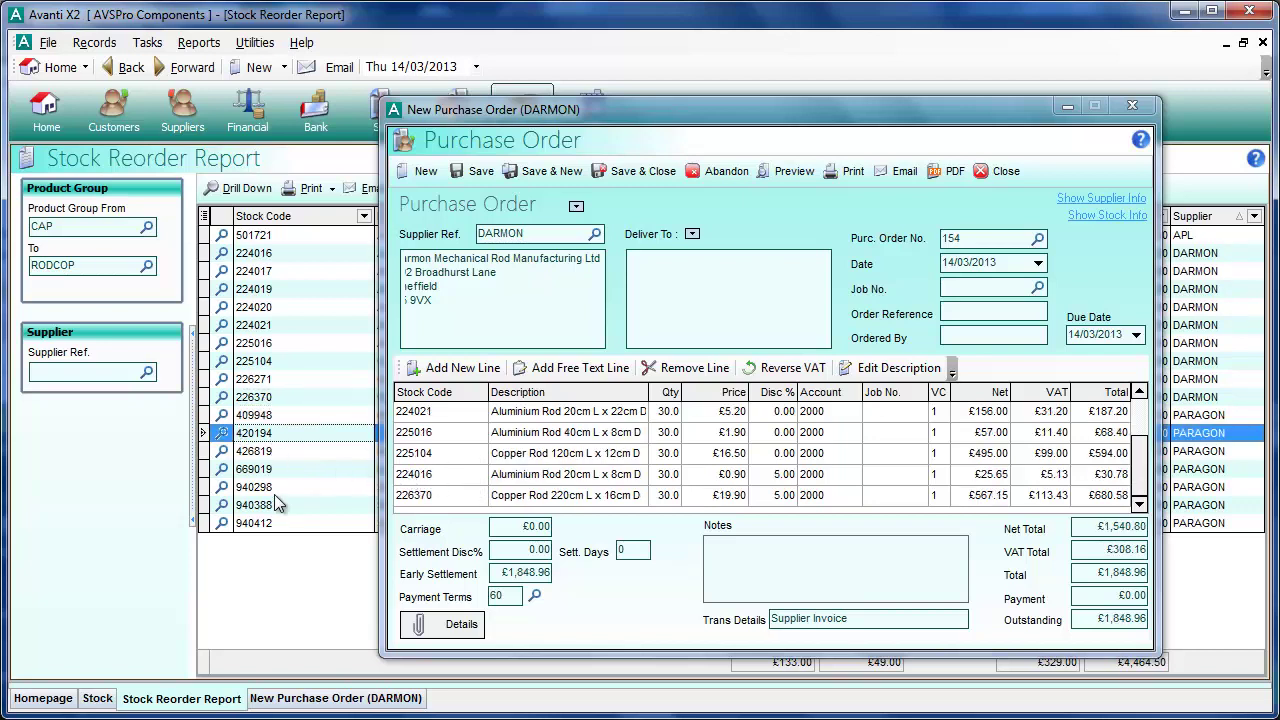
pyautogui.keyDown('shift'); pyautogui.click(274, 505); pyautogui.keyUp('shift')
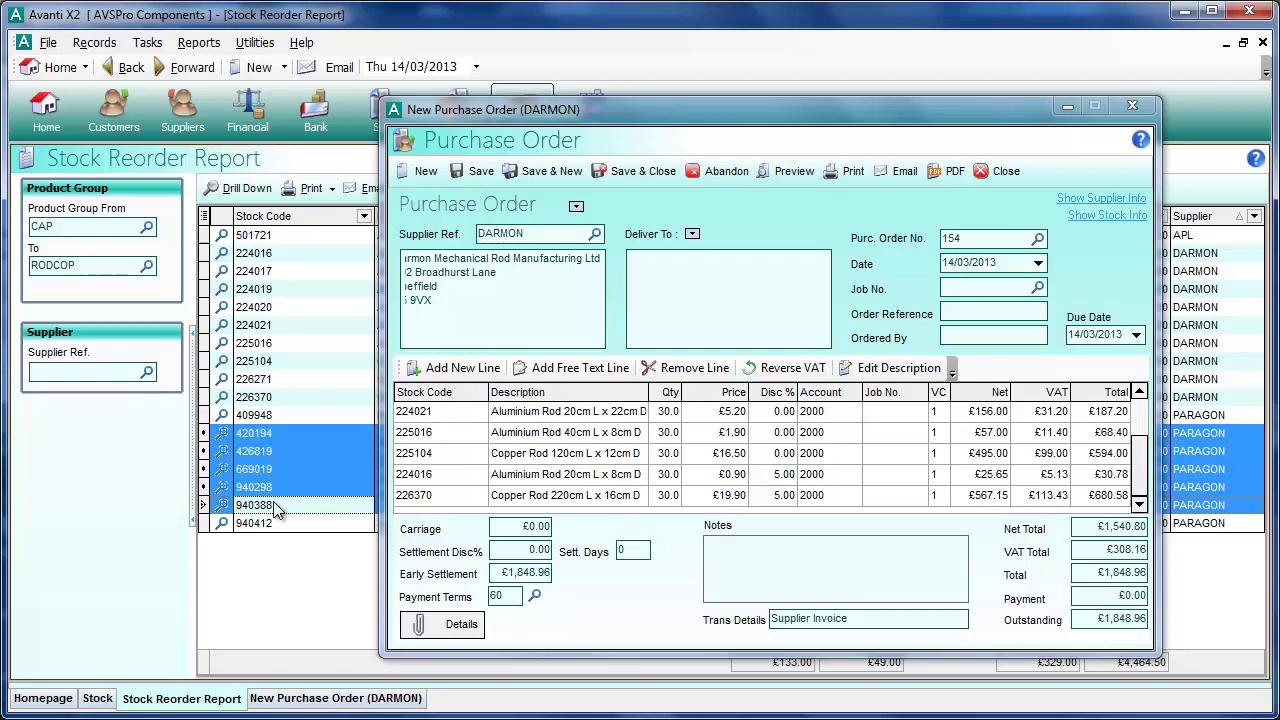
# Put the five selected PARAGON reorder items (420194–940388) on a new purchase order with supplier PARAGON.
pyautogui.rightClick(274, 505)
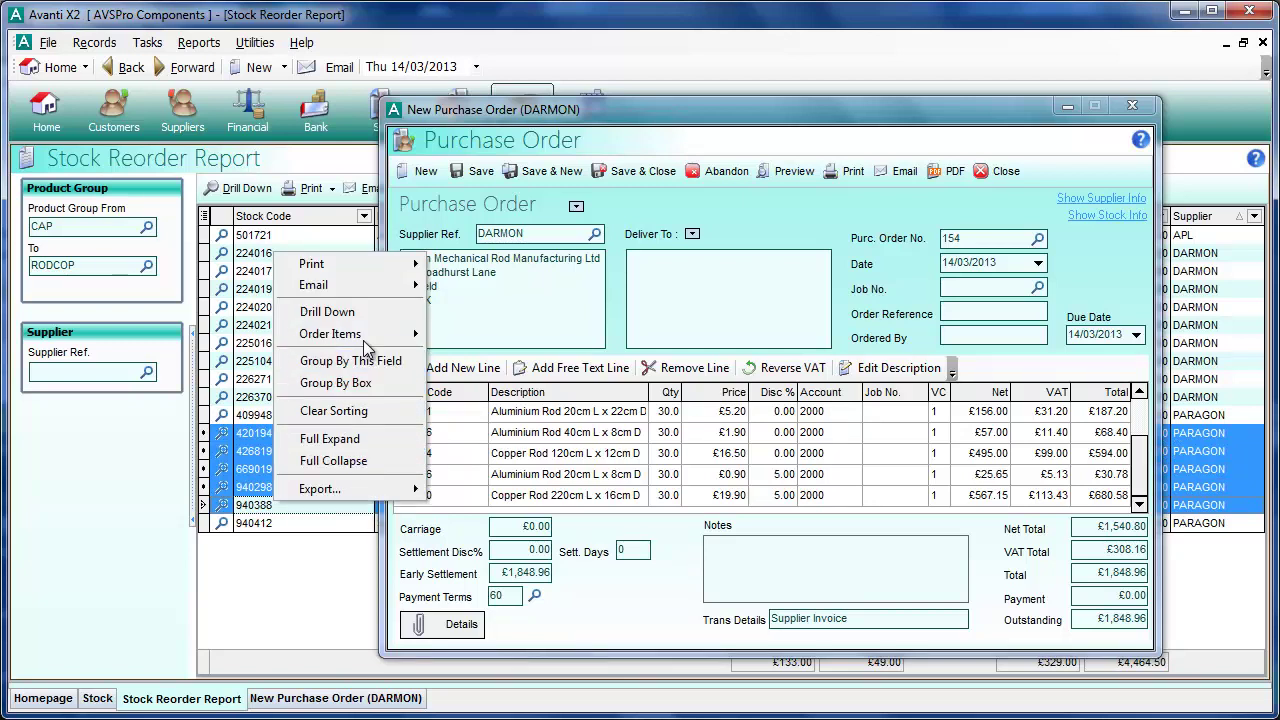
pyautogui.moveTo(368, 340)
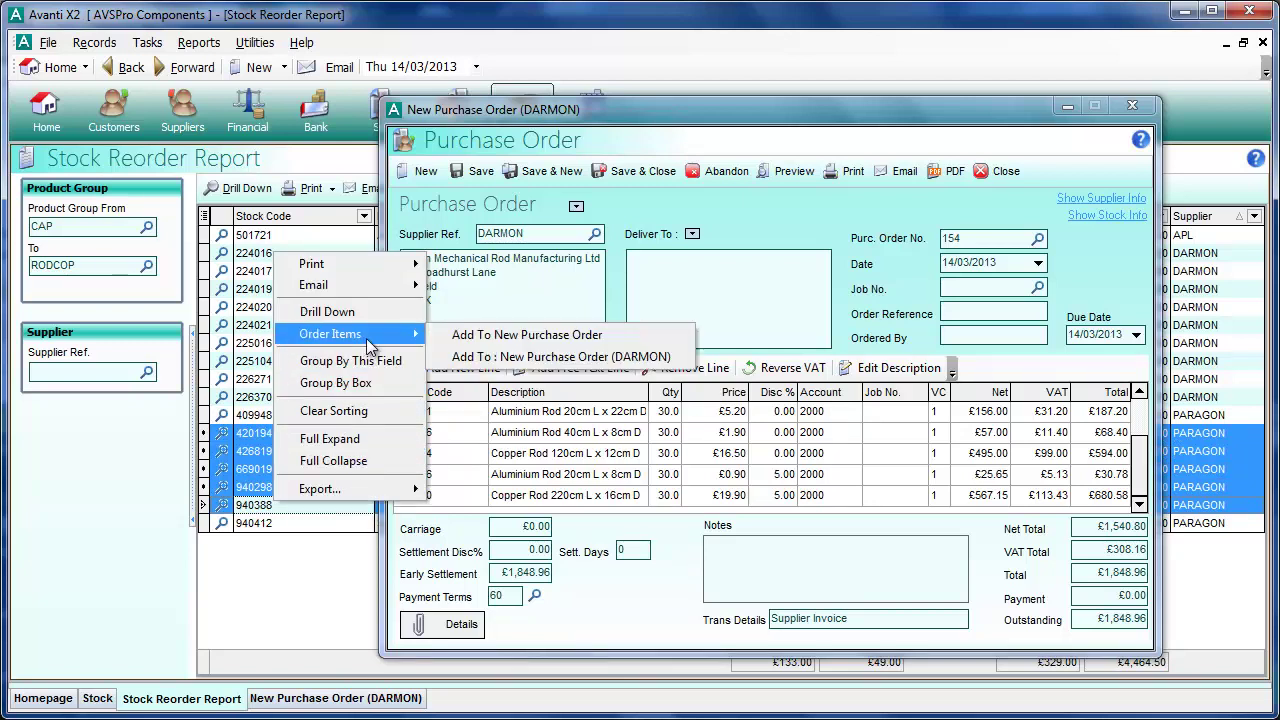
pyautogui.click(627, 336)
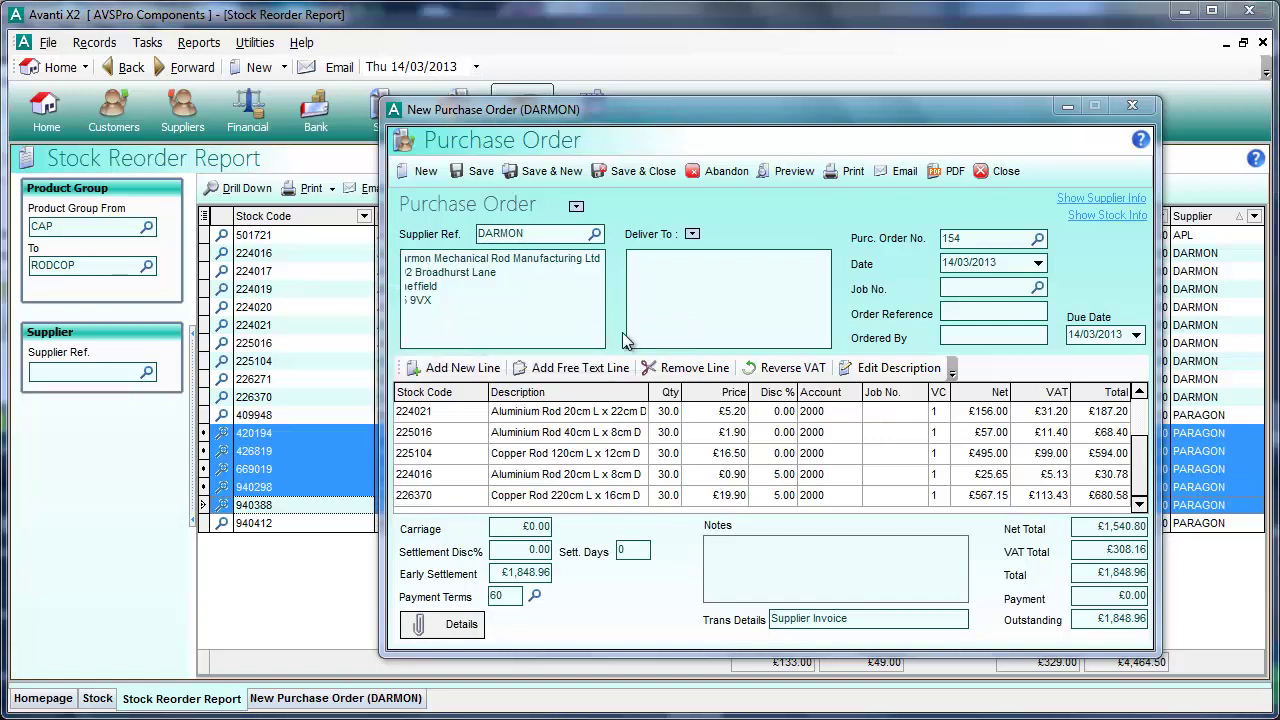
pyautogui.write('PARAGON')
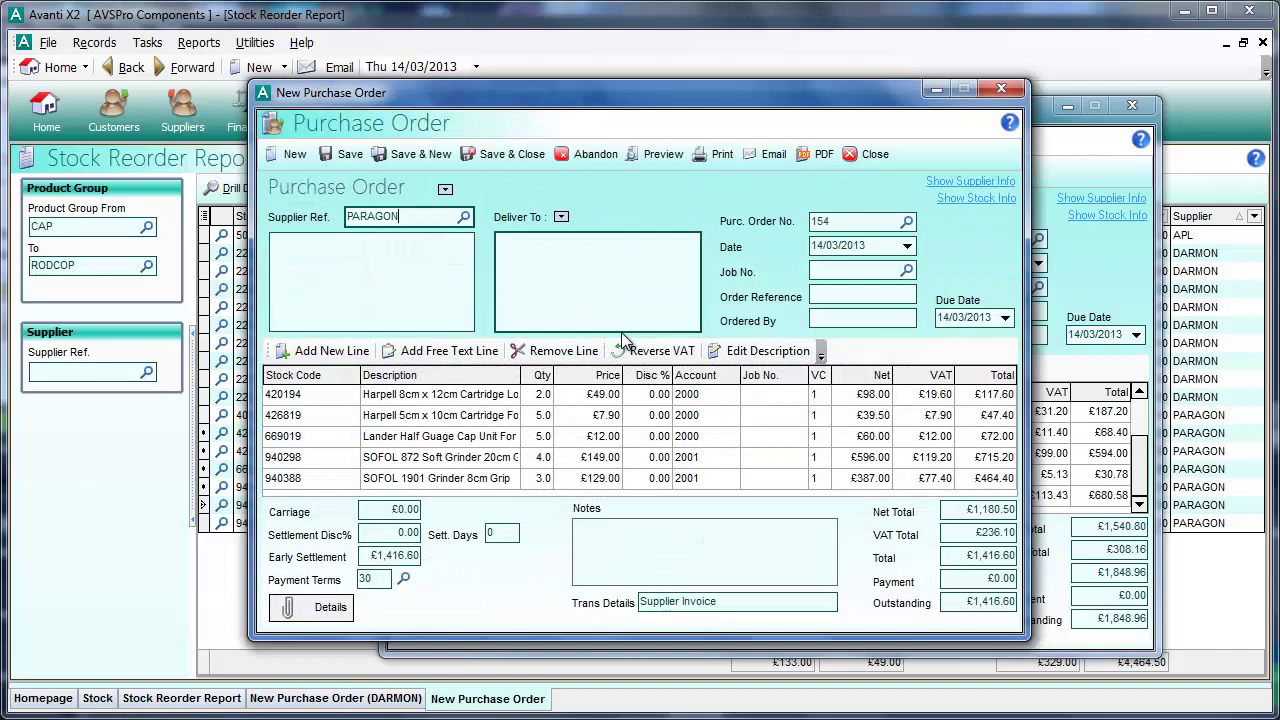
pyautogui.press('Tab')
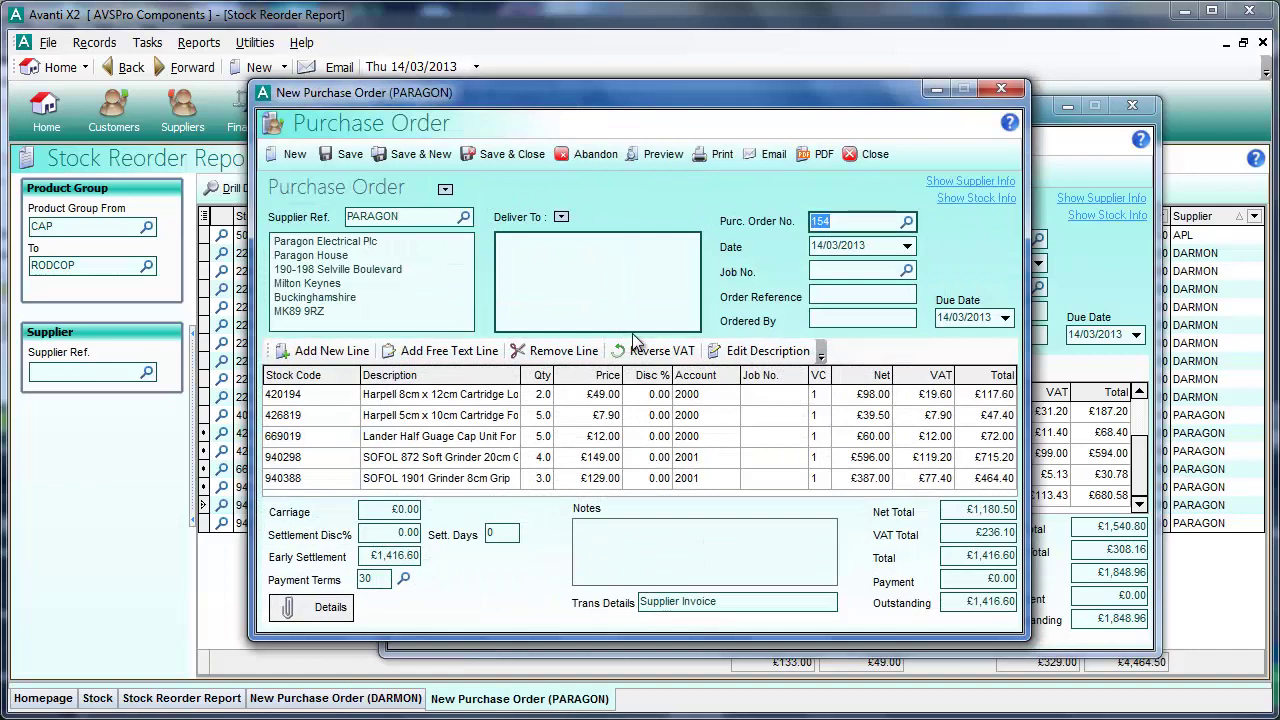
# Add items 501721 and a second 669019 line to the PARAGON order, bringing it to £1,724.40.
pyautogui.rightClick(239, 418)
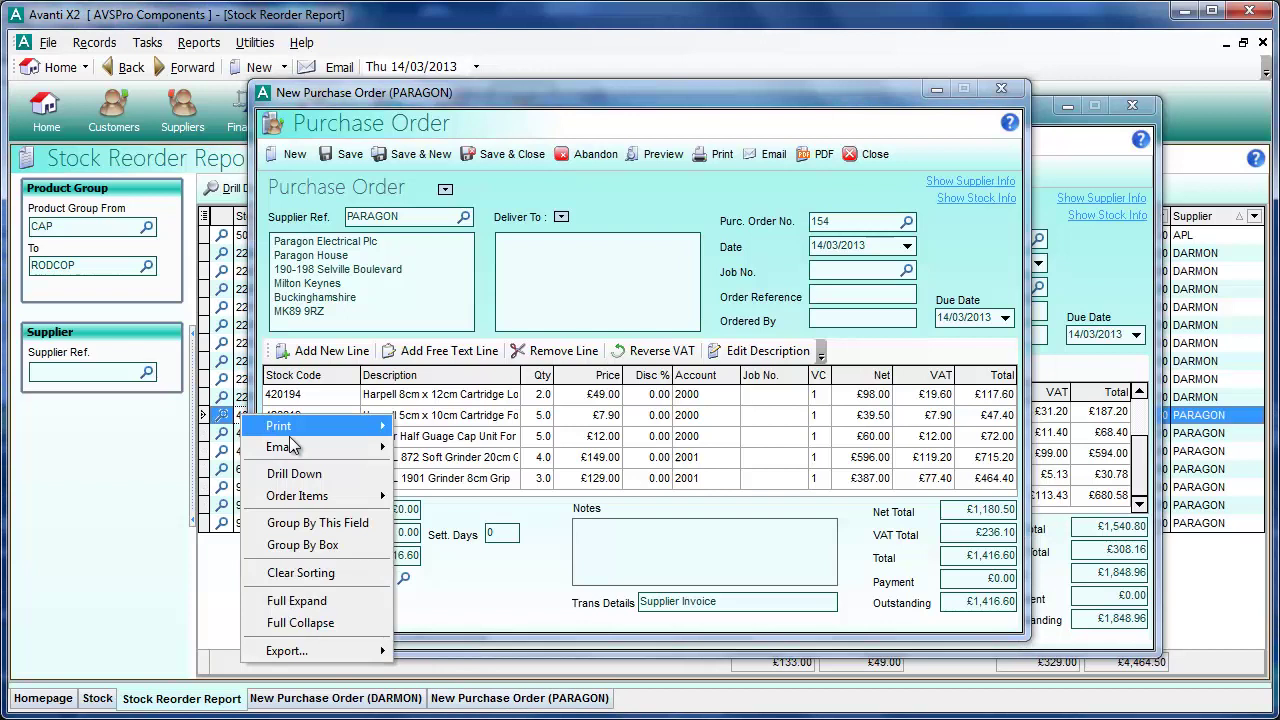
pyautogui.moveTo(312, 497)
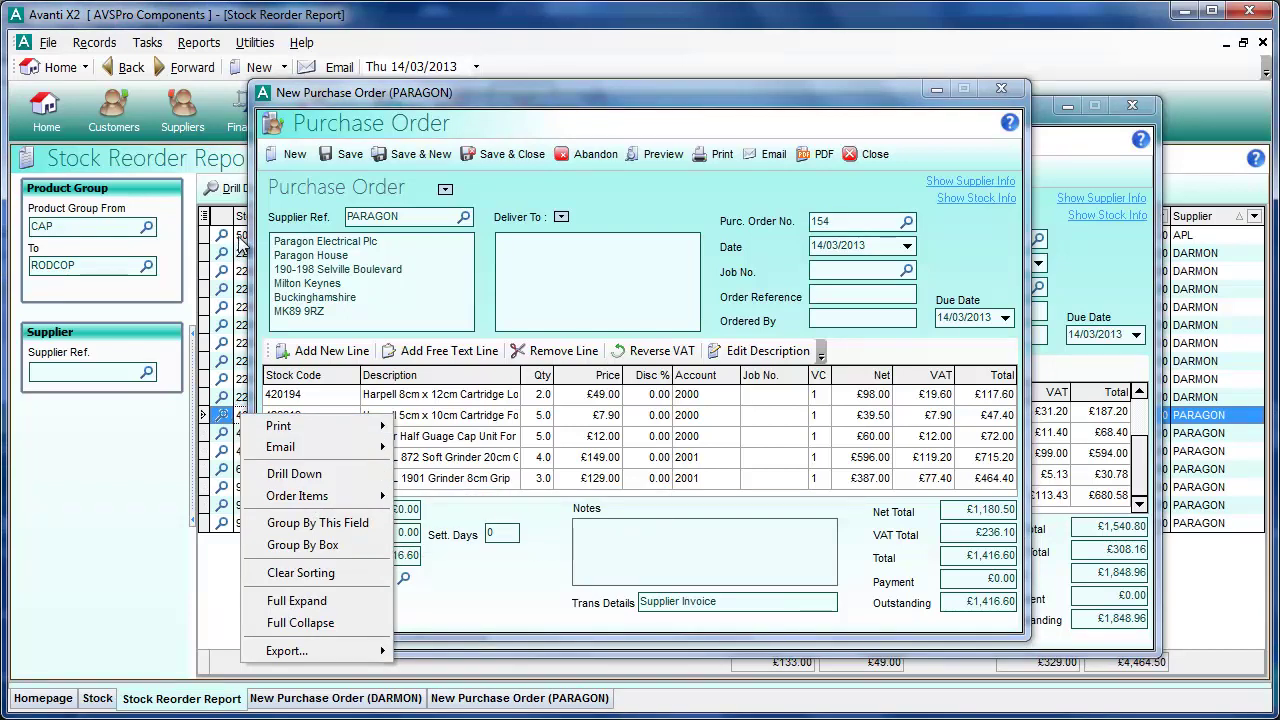
pyautogui.click(242, 238)
pyautogui.moveTo(390, 98); pyautogui.dragTo(436, 102)
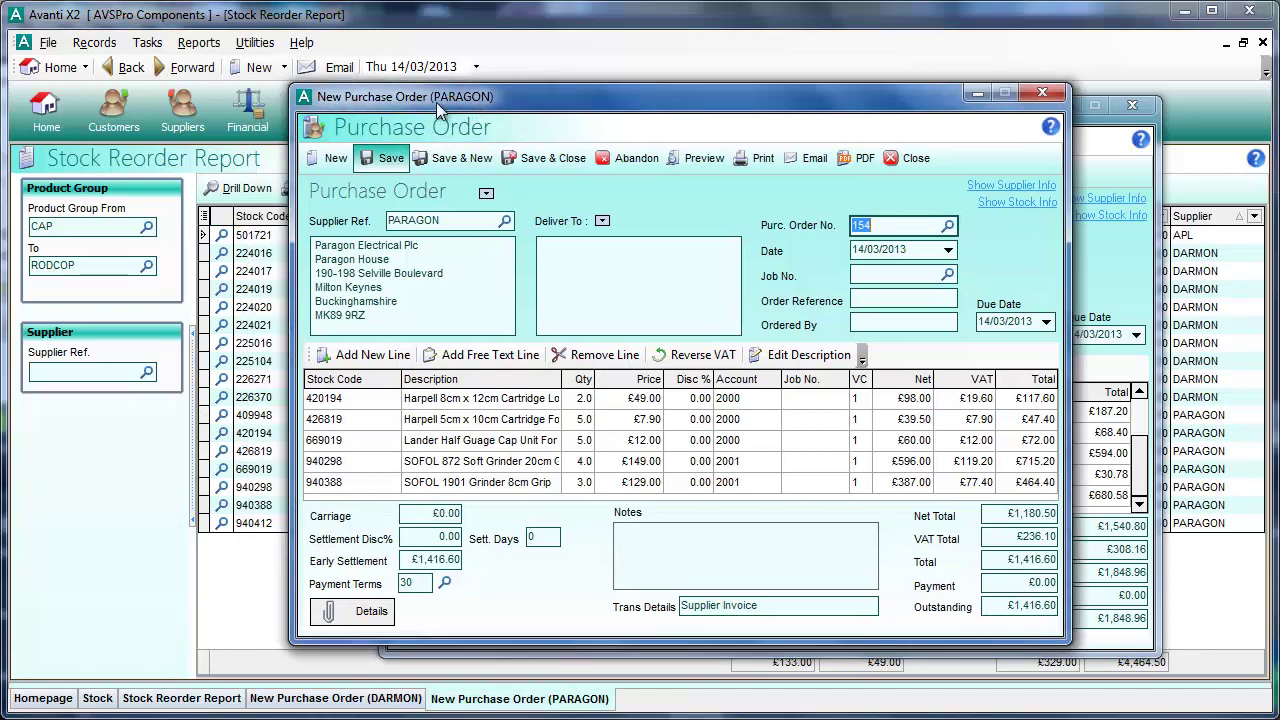
pyautogui.moveTo(432, 424); pyautogui.dragTo(438, 480)
pyautogui.moveTo(256, 471); pyautogui.dragTo(397, 472)
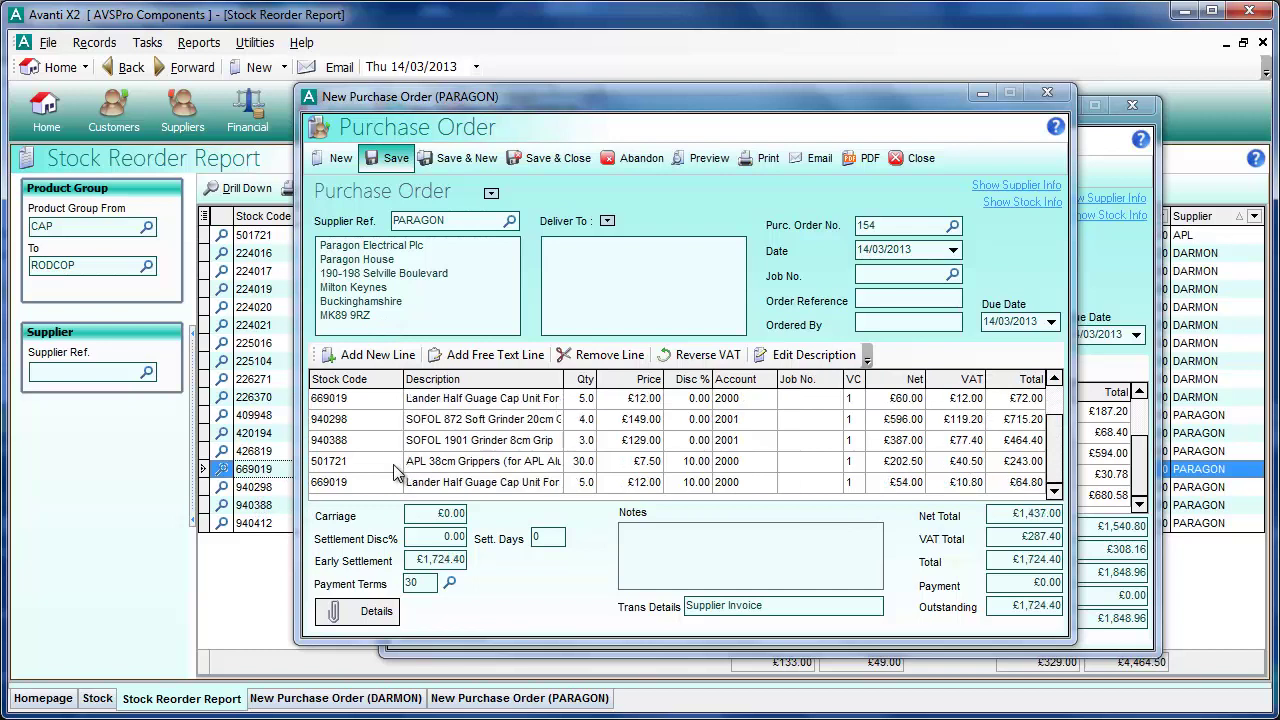